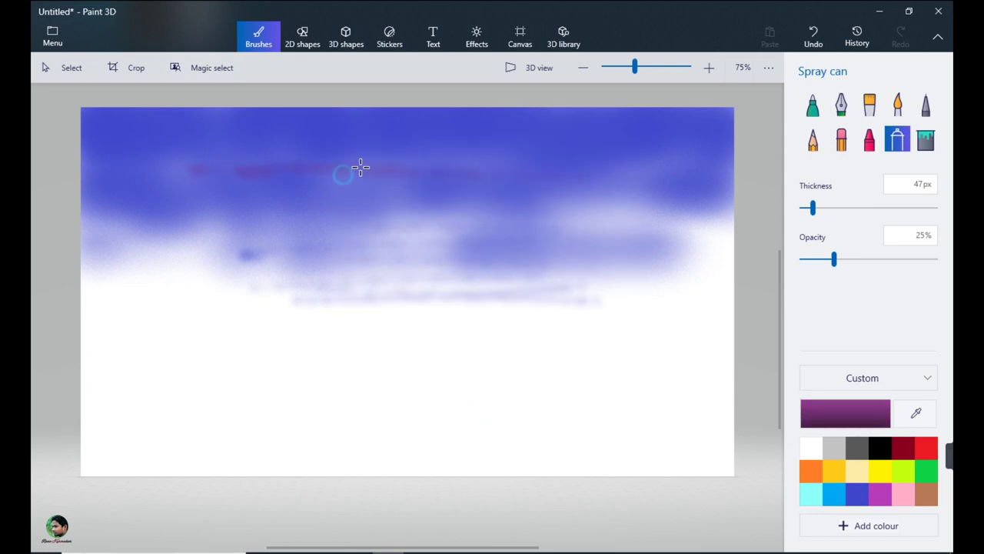
- Paint horizontal dark purple streaks across the sky using the Watercolour brush at 29 px thickness and 34% opacity
left_click_drag(620, 164, 303, 162)
left_click(898, 104)
left_click_drag(812, 208, 819, 208)
left_click_drag(901, 259, 846, 260)
mouse_move(340, 185)
left_mouse_down()
mouse_move(694, 189)
mouse_move(308, 147)
left_mouse_up()
left_click_drag(613, 206, 479, 191)
mouse_move(193, 187)
left_mouse_down()
mouse_move(642, 177)
mouse_move(529, 162)
mouse_move(192, 166)
mouse_move(354, 220)
mouse_move(624, 246)
mouse_move(703, 172)
left_mouse_up()
mouse_move(102, 223)
left_mouse_down()
mouse_move(106, 246)
mouse_move(377, 262)
left_mouse_up()
- Paint sky blue sampled from the canvas over the dark streaks, and add brighter purple streaks along the top of the sky
left_click(915, 414)
left_click(598, 135)
mouse_move(716, 170)
left_mouse_down()
mouse_move(717, 202)
mouse_move(428, 141)
mouse_move(131, 159)
mouse_move(427, 179)
left_mouse_up()
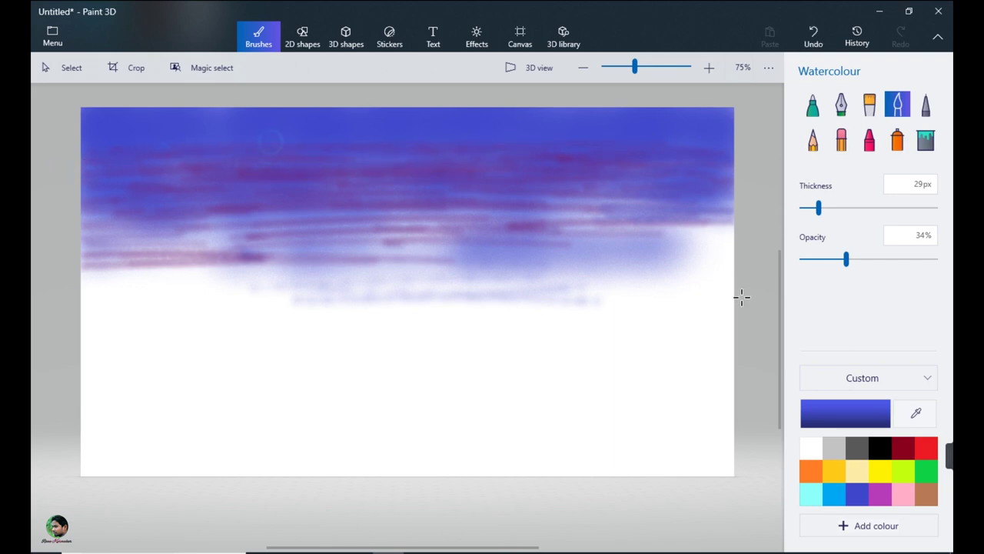
left_click(881, 495)
left_click_drag(245, 138, 470, 130)
- Blend sampled blue over the sky streaks with the Watercolour brush at 11% opacity, and add light purple touches
left_click(815, 259)
left_click(916, 413)
left_click(653, 126)
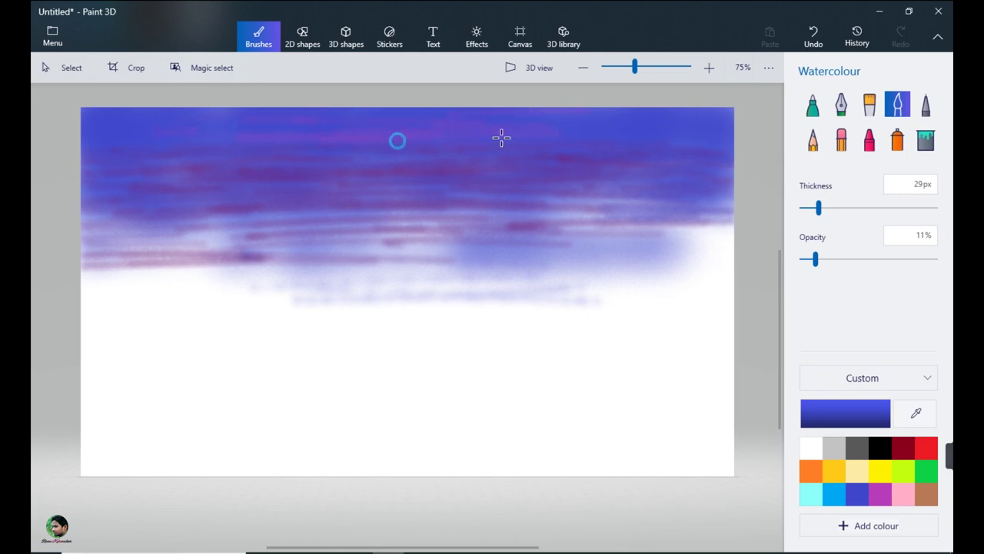
mouse_move(477, 131)
left_mouse_down()
mouse_move(472, 162)
mouse_move(579, 159)
left_mouse_up()
mouse_move(176, 148)
left_mouse_down()
mouse_move(336, 121)
mouse_move(222, 147)
mouse_move(345, 171)
left_mouse_up()
left_click_drag(383, 144, 431, 166)
mouse_move(533, 164)
left_mouse_down()
mouse_move(608, 175)
mouse_move(585, 144)
mouse_move(601, 189)
left_mouse_up()
left_click(664, 161)
left_click(702, 147)
left_click_drag(687, 232, 725, 228)
left_click(882, 494)
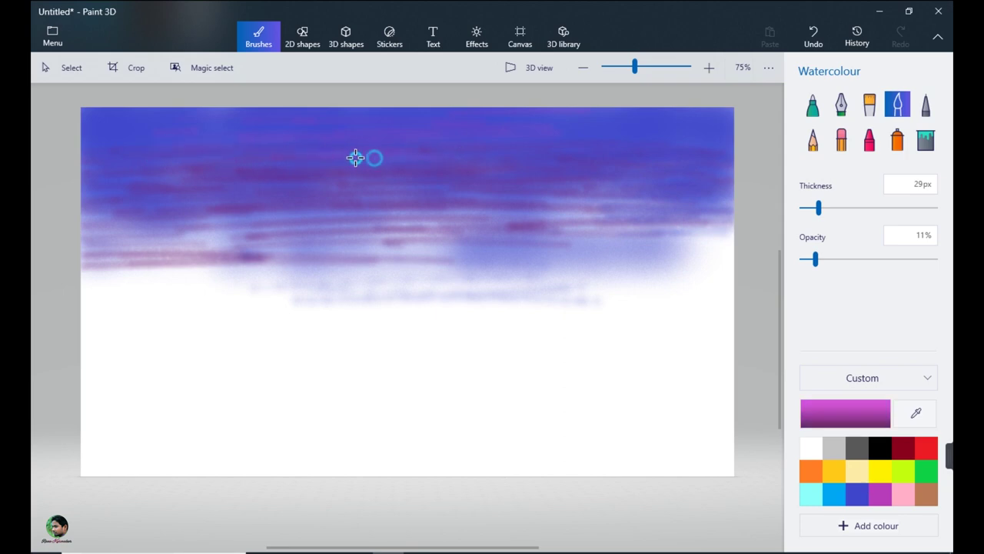
left_click(559, 165)
- Cover the remaining white area of the canvas with indigo using a much thicker Spray can
left_click(857, 495)
left_click(897, 140)
left_click_drag(107, 298, 96, 303)
left_click_drag(814, 208, 902, 208)
mouse_move(154, 291)
left_mouse_down()
mouse_move(76, 293)
mouse_move(284, 293)
left_mouse_up()
mouse_move(296, 292)
left_mouse_down()
mouse_move(457, 281)
mouse_move(613, 336)
mouse_move(387, 457)
mouse_move(101, 336)
mouse_move(172, 322)
mouse_move(263, 377)
mouse_move(703, 277)
mouse_move(687, 464)
mouse_move(481, 466)
mouse_move(176, 426)
mouse_move(654, 426)
mouse_move(362, 361)
mouse_move(397, 241)
mouse_move(241, 211)
mouse_move(469, 220)
left_mouse_up()
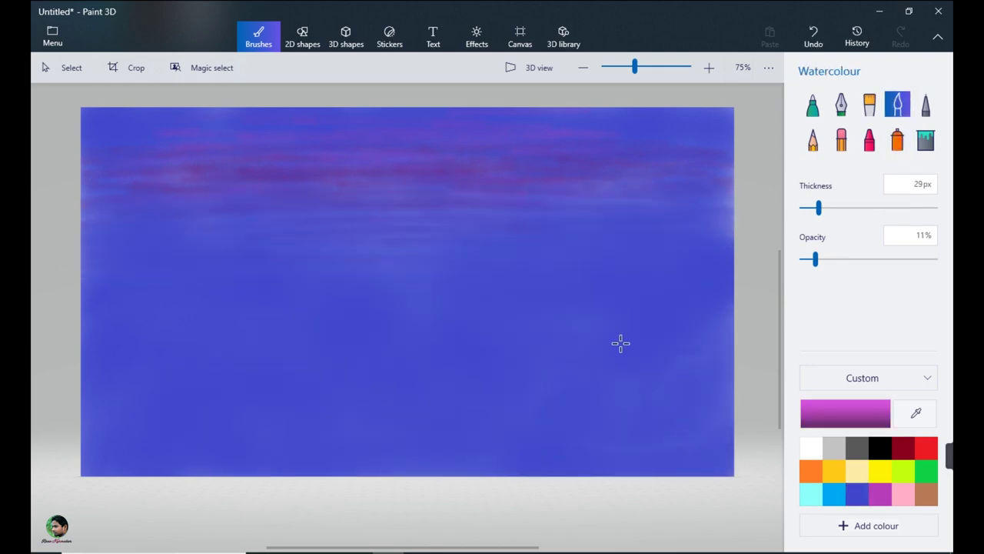
- Paint faint purple Watercolour streaks across the lower sky down to the middle of the canvas
left_click_drag(188, 217, 267, 217)
left_click_drag(173, 230, 667, 247)
left_click_drag(494, 272, 607, 274)
- Draw a dark blue straight line 3 px thick across the full canvas width near mid-height
left_click(302, 36)
mouse_move(71, 282)
left_mouse_down()
mouse_move(698, 271)
mouse_move(747, 283)
left_mouse_up()
left_click_drag(409, 282, 410, 275)
left_click_drag(745, 274, 752, 278)
left_click_drag(813, 184, 803, 184)
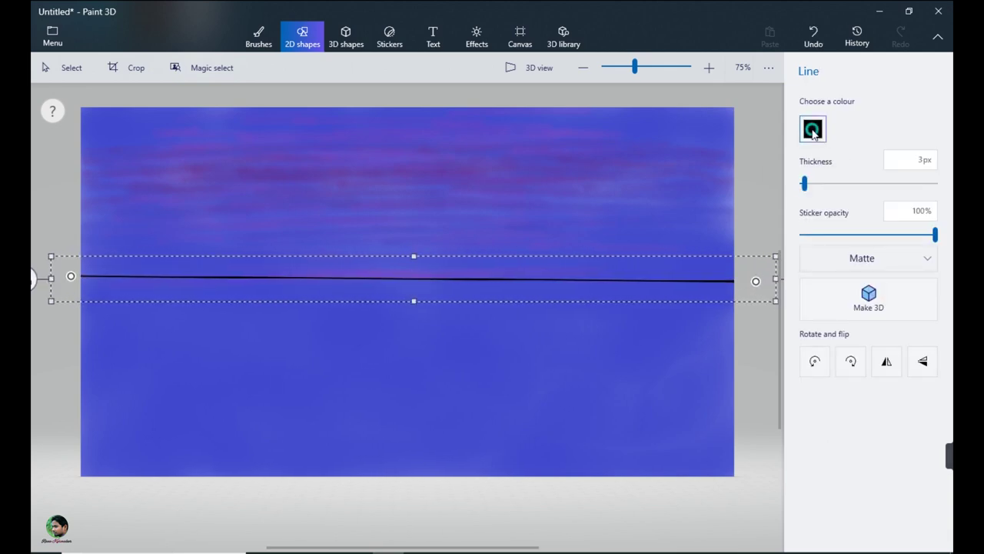
left_click(516, 235)
left_click(253, 35)
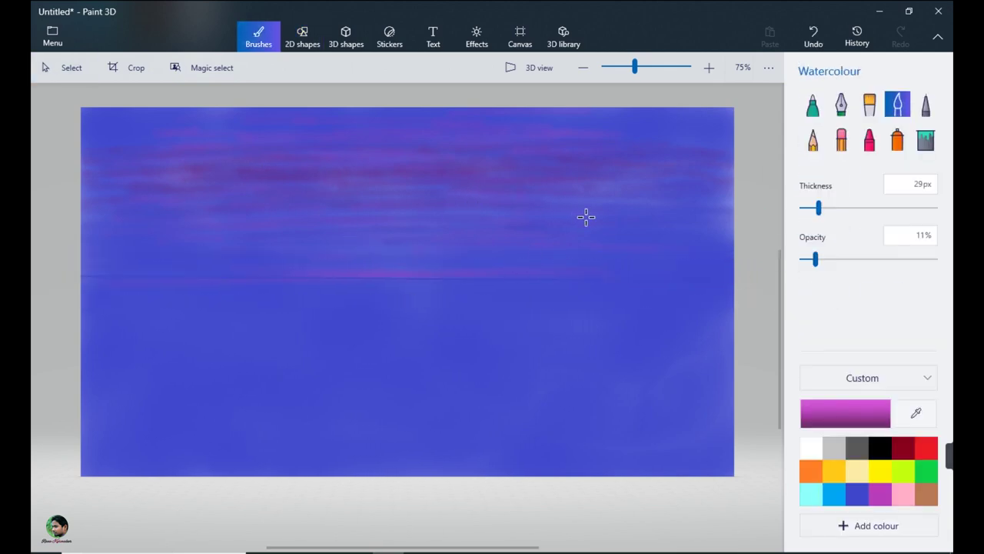
- Draw a second horizontal line across the canvas just below the first as the horizon
left_click(302, 36)
left_click_drag(746, 327, 746, 326)
left_click_drag(400, 324, 395, 316)
left_click(392, 351)
- Paint purple Watercolour streaks between the two lines, and add streaks in magenta ef0af3 across the sky
left_click(258, 36)
left_click_drag(93, 296, 185, 297)
mouse_move(596, 303)
left_mouse_down()
mouse_move(727, 310)
mouse_move(583, 311)
left_mouse_up()
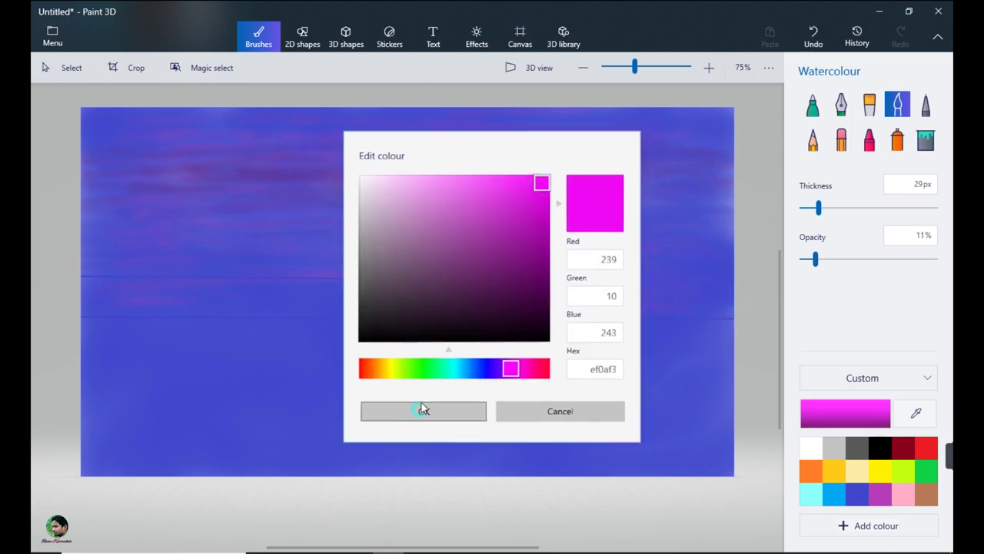
left_click(422, 409)
mouse_move(384, 180)
left_mouse_down()
mouse_move(323, 202)
mouse_move(259, 187)
mouse_move(444, 191)
mouse_move(540, 180)
left_mouse_up()
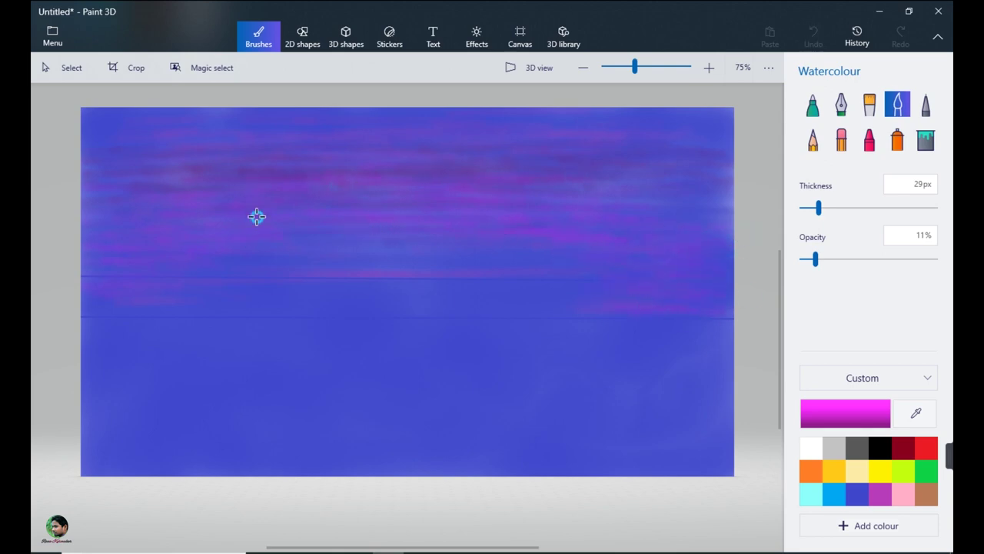
- Paint a mound of yellow Watercolour streaks above the lower horizon line around the centre of the canvas
left_click(881, 471)
mouse_move(372, 310)
left_mouse_down()
mouse_move(433, 308)
mouse_move(516, 286)
mouse_move(388, 247)
mouse_move(523, 241)
mouse_move(376, 248)
mouse_move(546, 246)
mouse_move(502, 247)
mouse_move(437, 274)
mouse_move(338, 239)
mouse_move(380, 222)
mouse_move(551, 233)
mouse_move(279, 242)
mouse_move(346, 268)
mouse_move(204, 279)
mouse_move(253, 308)
mouse_move(314, 292)
mouse_move(160, 292)
mouse_move(341, 218)
mouse_move(494, 243)
left_mouse_up()
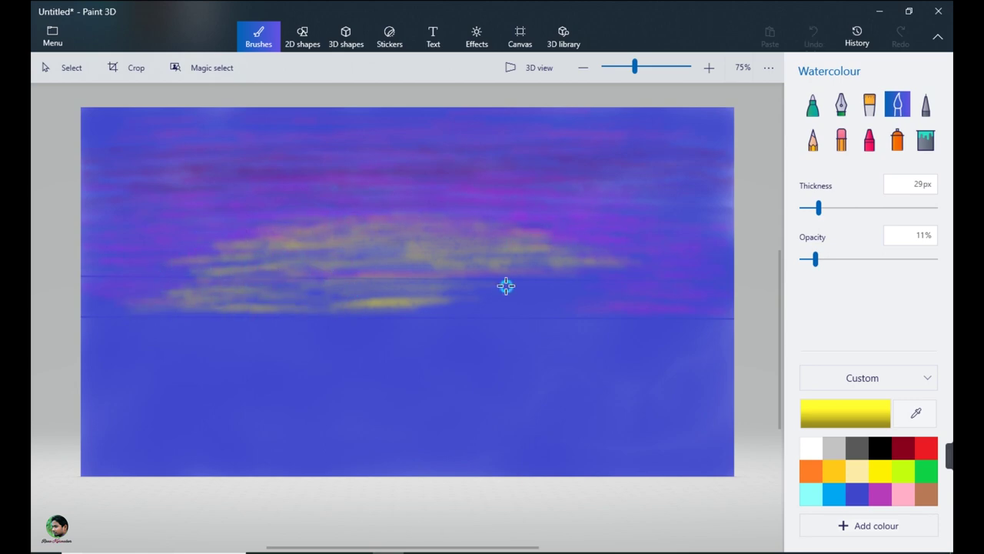
mouse_move(545, 274)
left_mouse_down()
mouse_move(454, 308)
mouse_move(618, 273)
mouse_move(501, 297)
mouse_move(632, 298)
left_mouse_up()
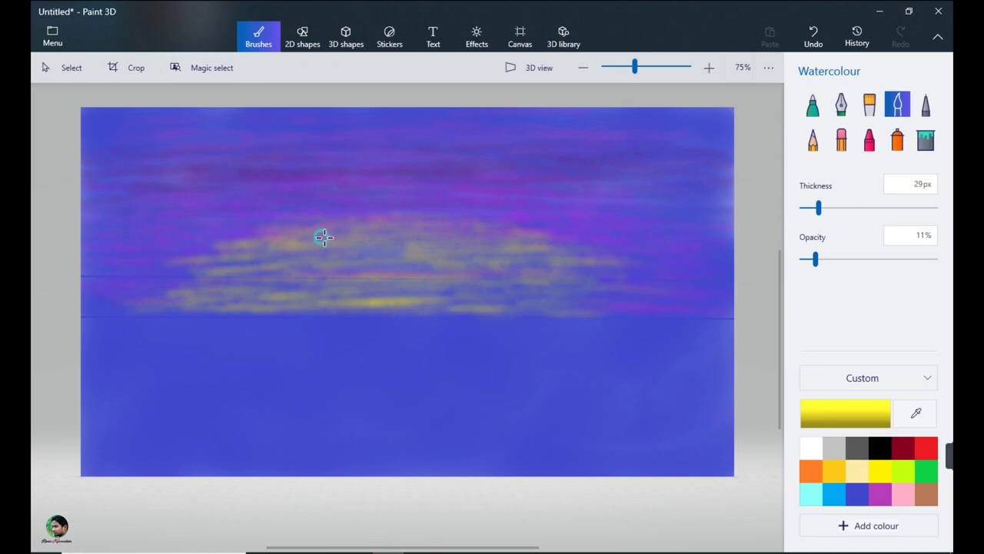
- Build up a yellow dome-shaped glow with a white centre above the horizon using the Spray can at 119 px and 6% opacity
left_click(896, 138)
left_click_drag(902, 208, 849, 207)
left_click_drag(833, 259, 808, 259)
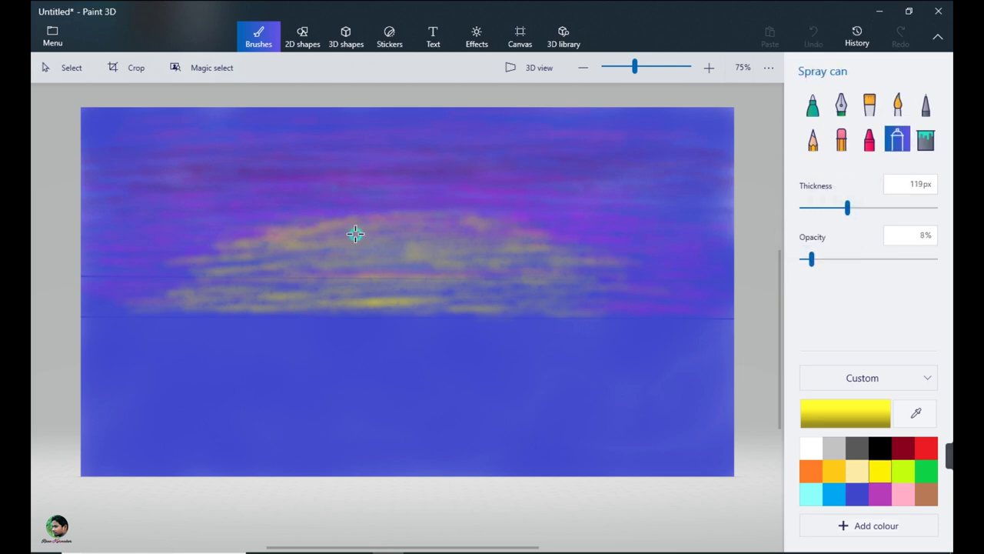
mouse_move(439, 222)
left_mouse_down()
mouse_move(506, 241)
mouse_move(373, 294)
mouse_move(215, 278)
mouse_move(330, 255)
mouse_move(222, 291)
mouse_move(309, 305)
mouse_move(428, 224)
mouse_move(395, 246)
mouse_move(277, 238)
left_mouse_up()
left_click(810, 447)
mouse_move(507, 269)
left_mouse_down()
mouse_move(356, 254)
mouse_move(569, 296)
mouse_move(424, 272)
left_mouse_up()
left_click(879, 447)
mouse_move(546, 231)
left_mouse_down()
mouse_move(325, 209)
mouse_move(433, 202)
mouse_move(512, 218)
mouse_move(351, 193)
mouse_move(176, 253)
mouse_move(441, 190)
mouse_move(224, 241)
mouse_move(249, 204)
mouse_move(624, 269)
mouse_move(344, 235)
mouse_move(275, 266)
mouse_move(528, 299)
mouse_move(542, 241)
mouse_move(293, 213)
mouse_move(184, 271)
left_mouse_up()
- Spray purple across the upper sky above the yellow glow
left_click(880, 495)
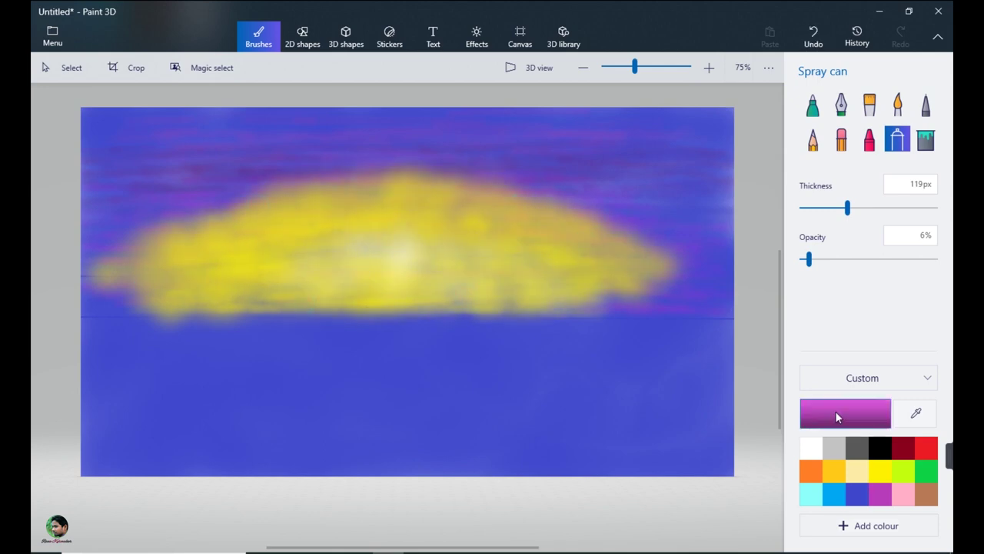
left_click_drag(533, 184, 96, 162)
left_click_drag(96, 162, 389, 163)
- Edit the purple to a brighter magenta and spray it along the upper edge of the yellow glow
left_click(846, 413)
left_click(446, 231)
left_click(419, 420)
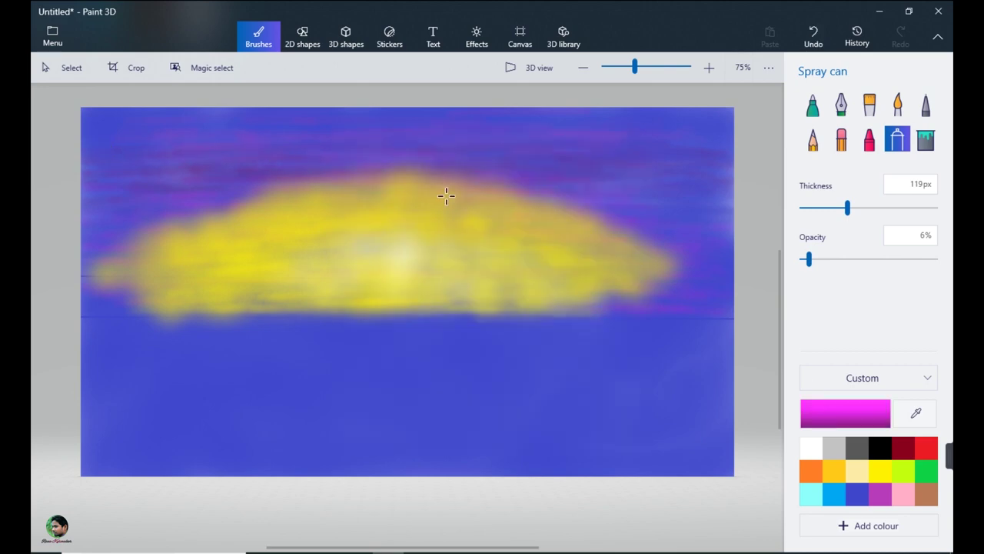
left_click_drag(467, 168, 323, 184)
left_click_drag(218, 202, 215, 202)
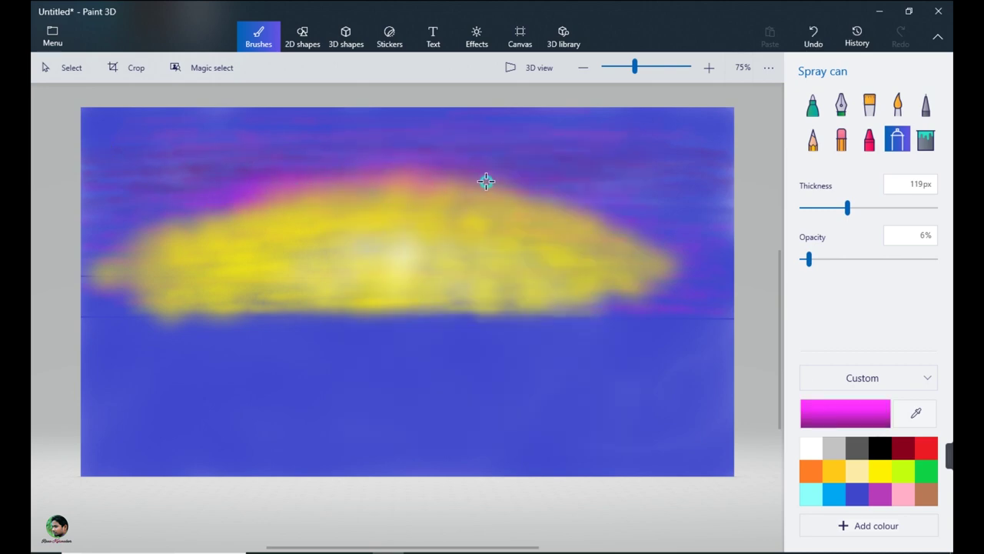
left_click_drag(144, 215, 305, 169)
mouse_move(503, 183)
left_mouse_down()
mouse_move(639, 220)
mouse_move(604, 186)
left_mouse_up()
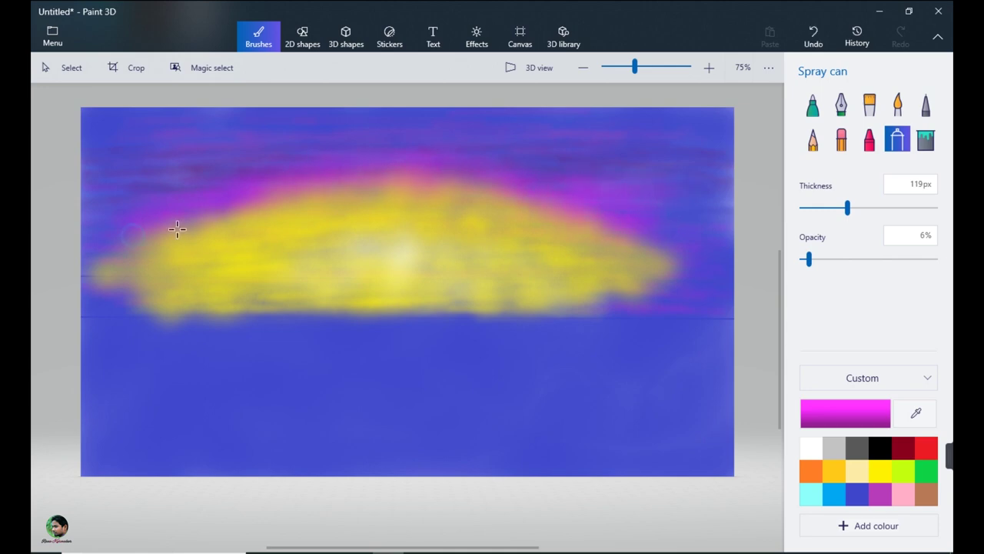
- Spray magenta over both ends of the glow down to the horizon, and add magenta and purple to the sky above its left side
left_click_drag(117, 248, 134, 301)
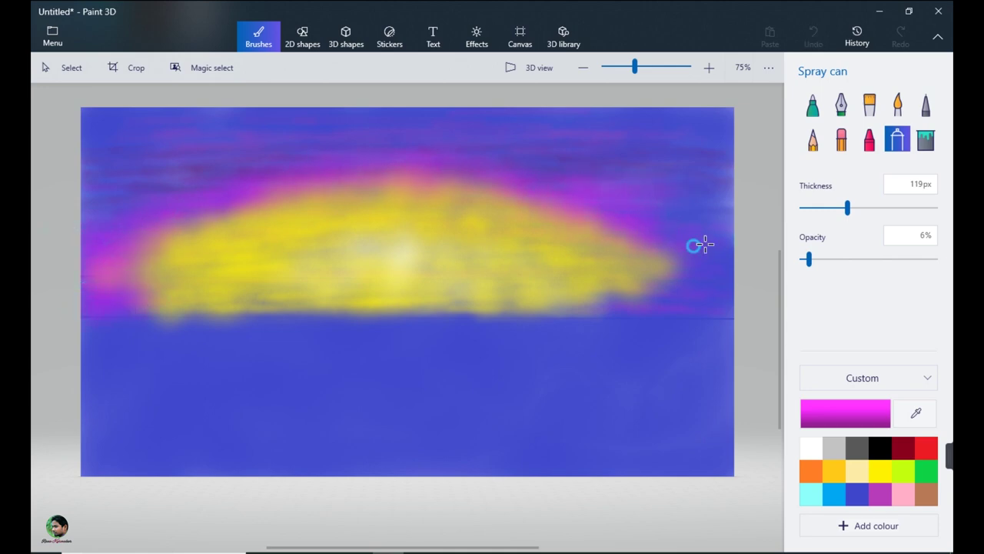
left_click_drag(705, 244, 710, 284)
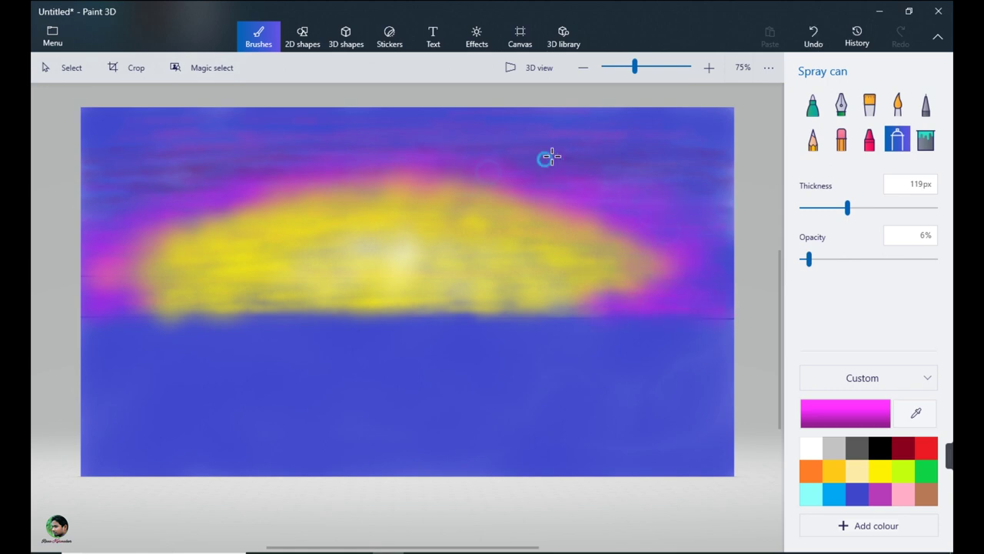
mouse_move(573, 221)
left_mouse_down()
mouse_move(659, 229)
mouse_move(648, 233)
mouse_move(684, 299)
left_mouse_up()
mouse_move(198, 231)
left_mouse_down()
mouse_move(126, 268)
mouse_move(134, 303)
left_mouse_up()
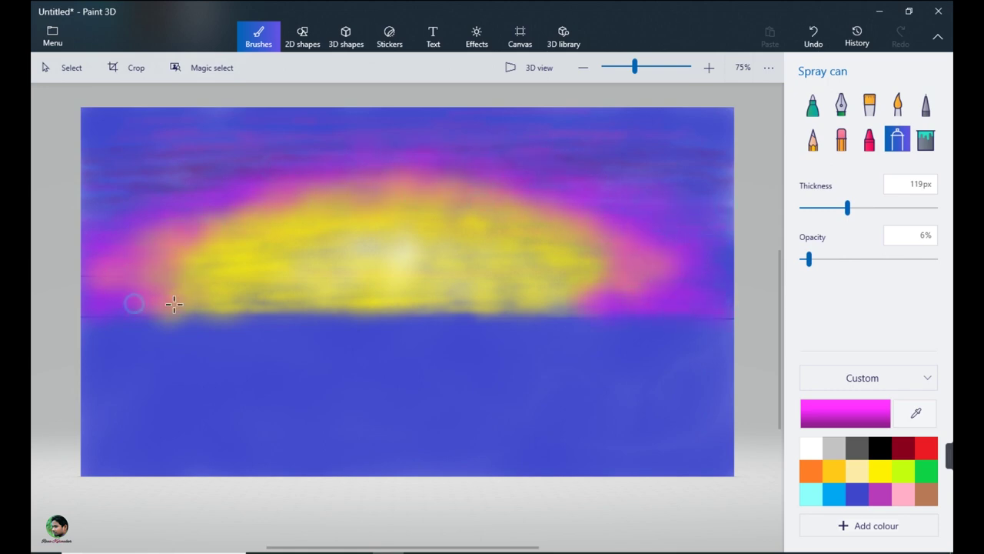
mouse_move(174, 184)
left_mouse_down()
mouse_move(564, 183)
mouse_move(200, 170)
left_mouse_up()
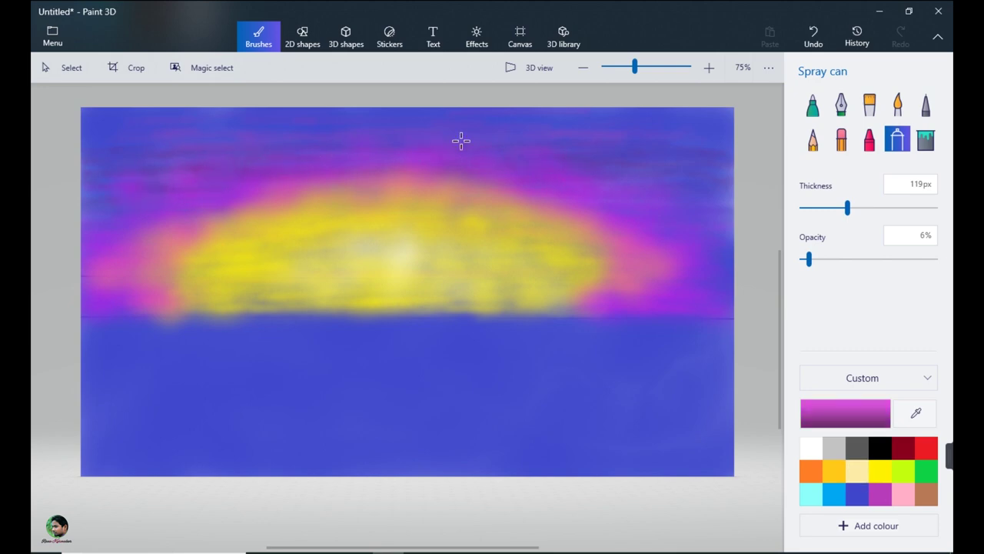
left_click_drag(139, 165, 144, 191)
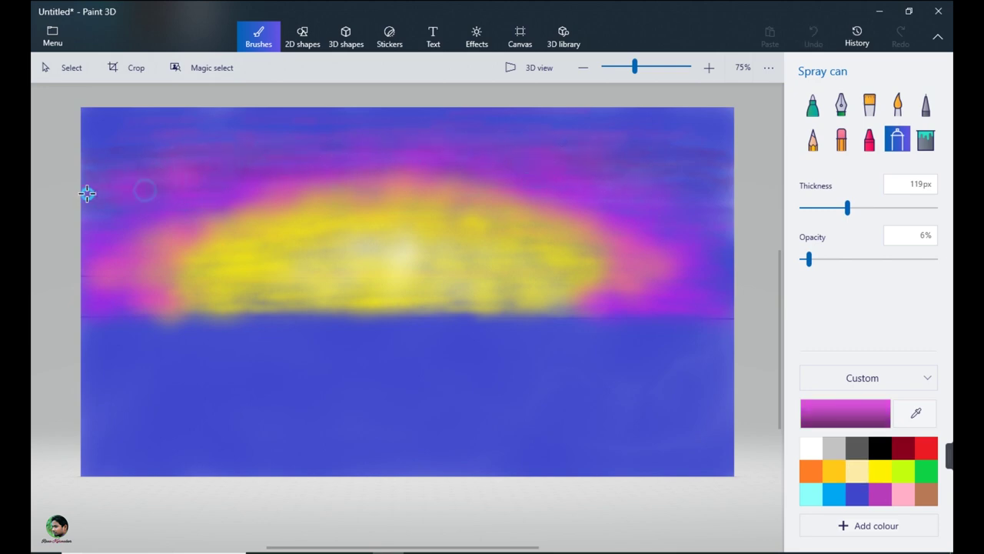
- Sample the indigo from the lower canvas and spray it lightly across the upper sky
left_click(916, 414)
left_click(654, 370)
left_click_drag(571, 165, 661, 158)
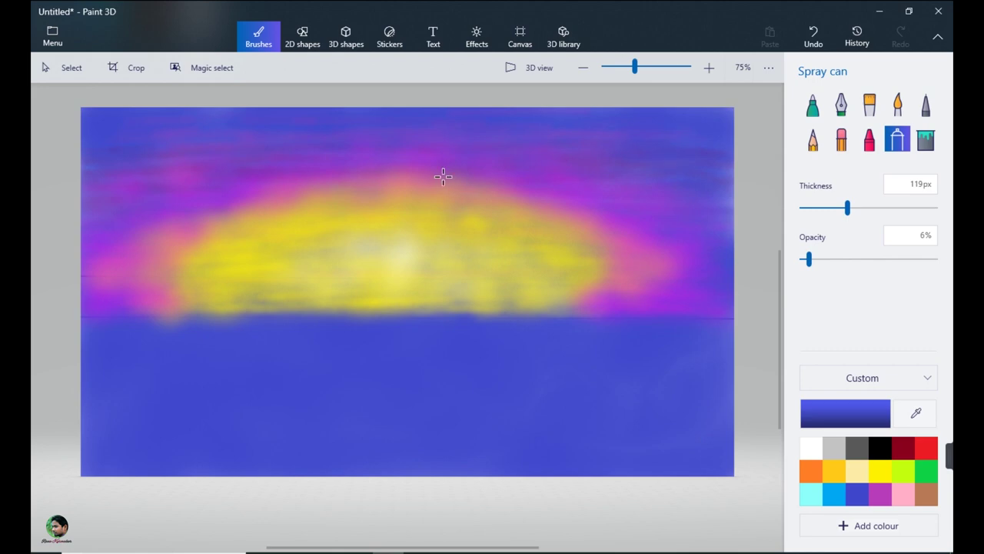
left_click_drag(197, 137, 522, 136)
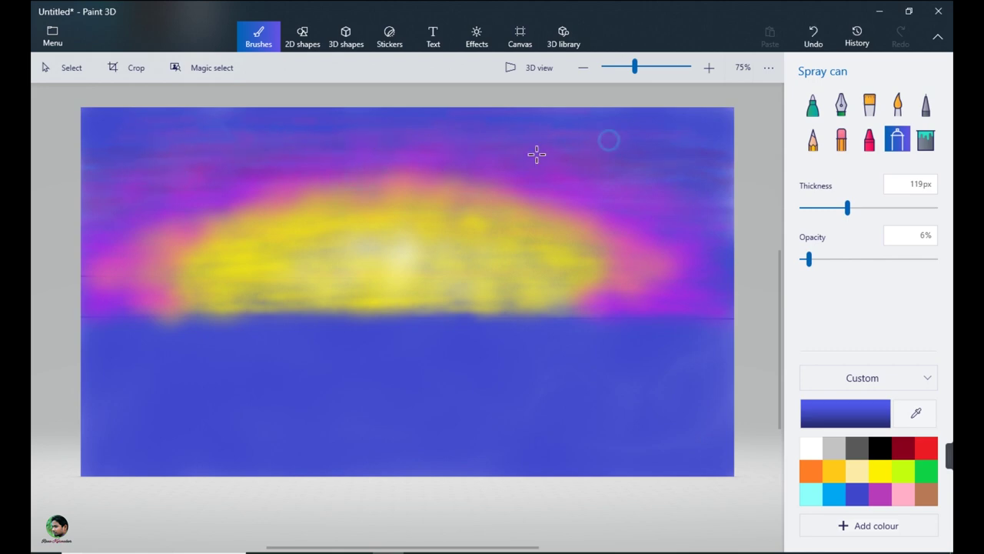
mouse_move(664, 144)
left_mouse_down()
mouse_move(728, 206)
mouse_move(584, 146)
mouse_move(508, 152)
left_mouse_up()
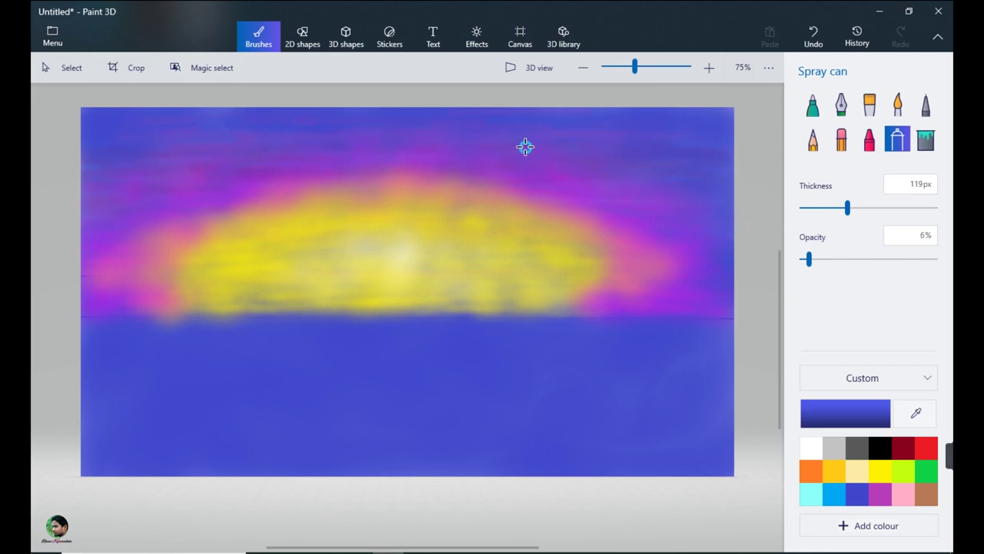
- Spray white over the inside of the yellow glow, leaving a yellow rim around it
left_click(812, 447)
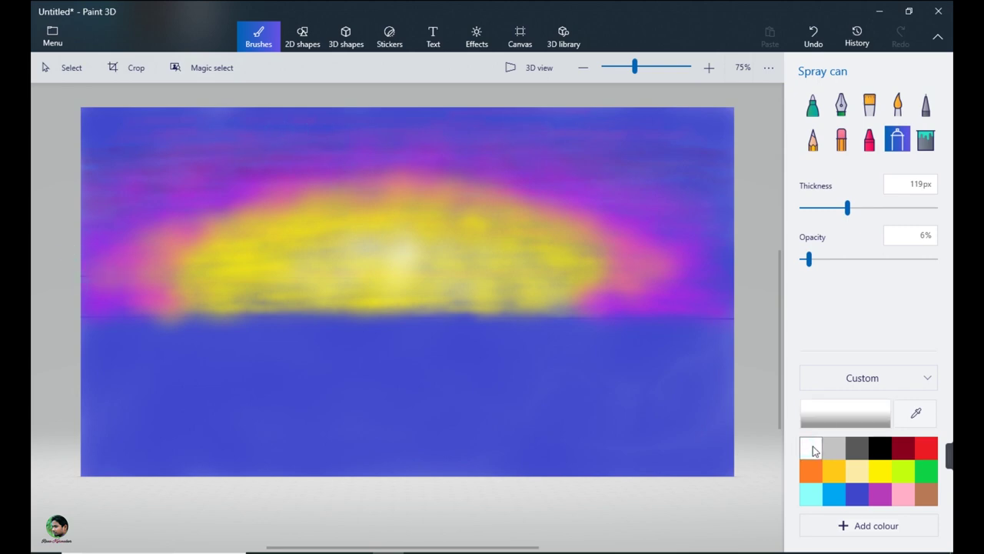
mouse_move(392, 266)
left_mouse_down()
mouse_move(363, 238)
mouse_move(319, 275)
mouse_move(279, 249)
mouse_move(374, 286)
mouse_move(426, 237)
mouse_move(507, 244)
mouse_move(373, 215)
left_mouse_up()
mouse_move(279, 248)
left_mouse_down()
mouse_move(229, 285)
mouse_move(536, 274)
mouse_move(235, 246)
mouse_move(488, 226)
mouse_move(524, 240)
left_mouse_up()
left_click_drag(557, 273, 566, 252)
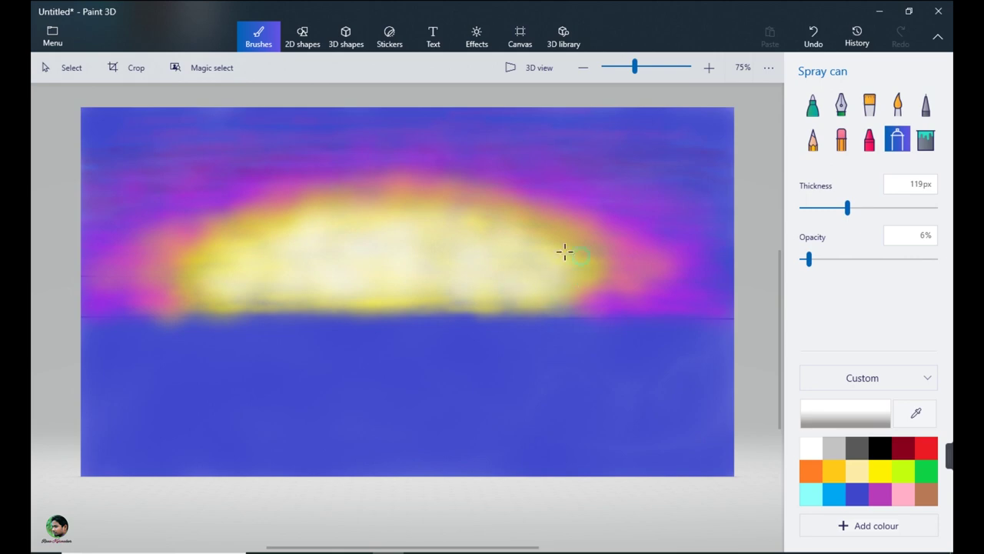
left_click(303, 37)
left_click_drag(378, 256, 394, 277)
left_click(812, 134)
left_click(824, 201)
left_click(813, 188)
left_click(824, 260)
mouse_move(805, 242)
left_mouse_down()
mouse_move(855, 244)
mouse_move(798, 244)
left_mouse_up()
left_click(756, 288)
left_click(813, 37)
- Draw a small circle with solid white fill and white outline in the centre of the glow as the sun
left_click(812, 172)
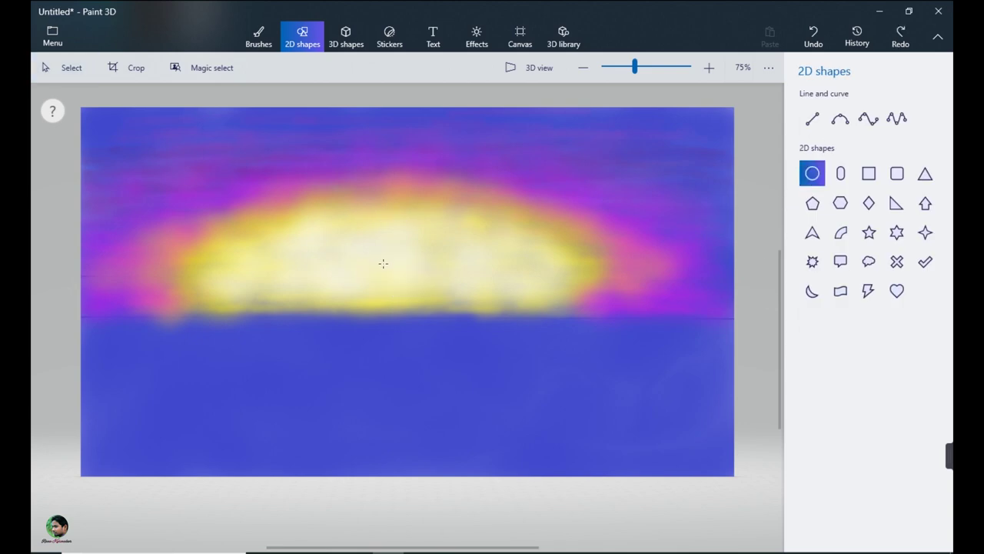
left_click_drag(375, 251, 416, 292)
left_click(813, 189)
left_click(736, 223)
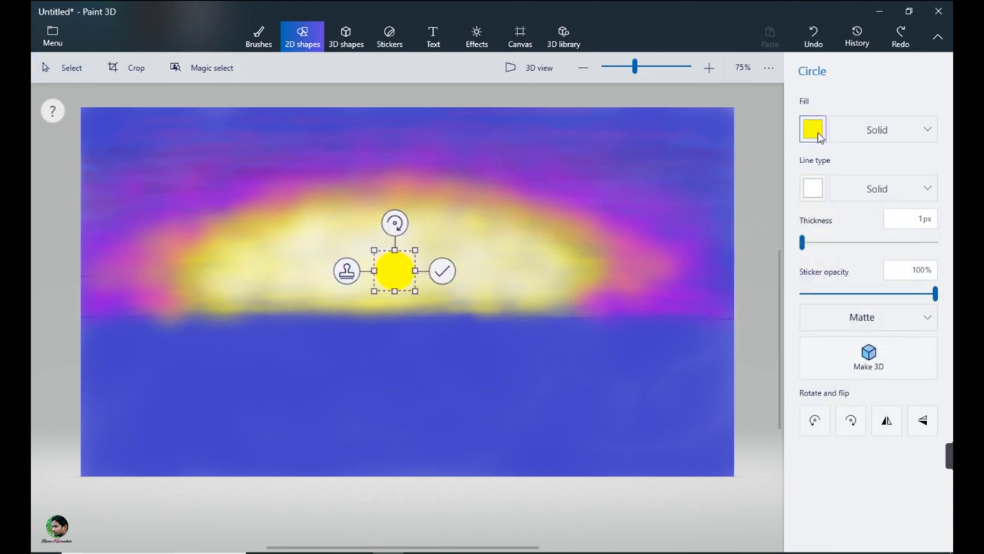
left_click(815, 135)
left_click(736, 165)
left_click(594, 216)
left_click(259, 36)
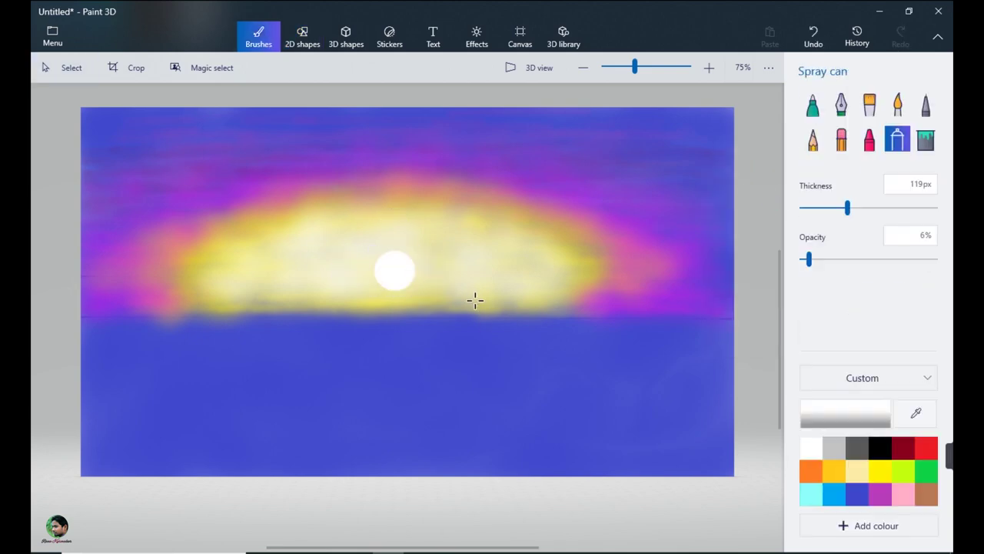
- Sample pink from the right end of the glow and spray it along the glow's upper-left edge and the sky beside it
left_click(914, 413)
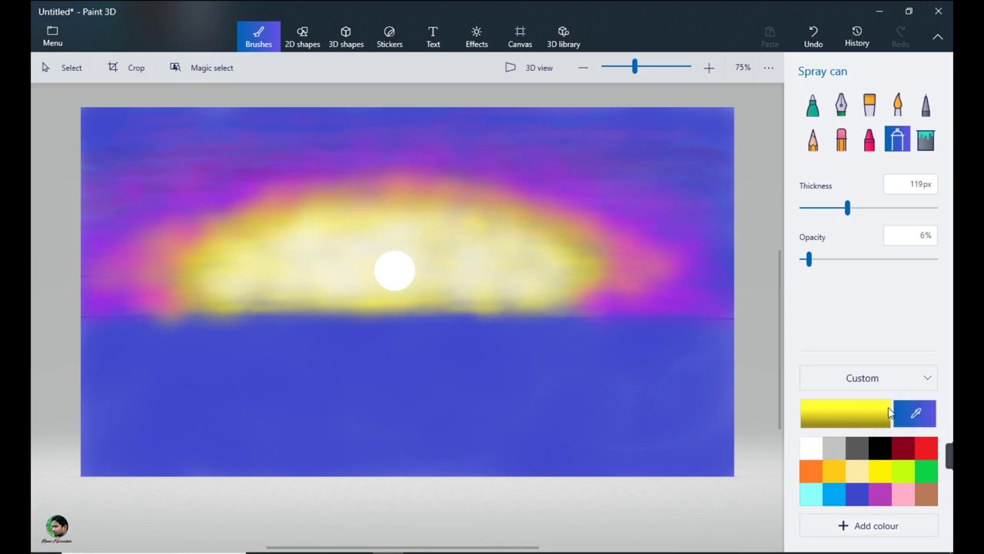
left_click(645, 271)
mouse_move(372, 206)
left_mouse_down()
mouse_move(226, 237)
mouse_move(135, 203)
left_mouse_up()
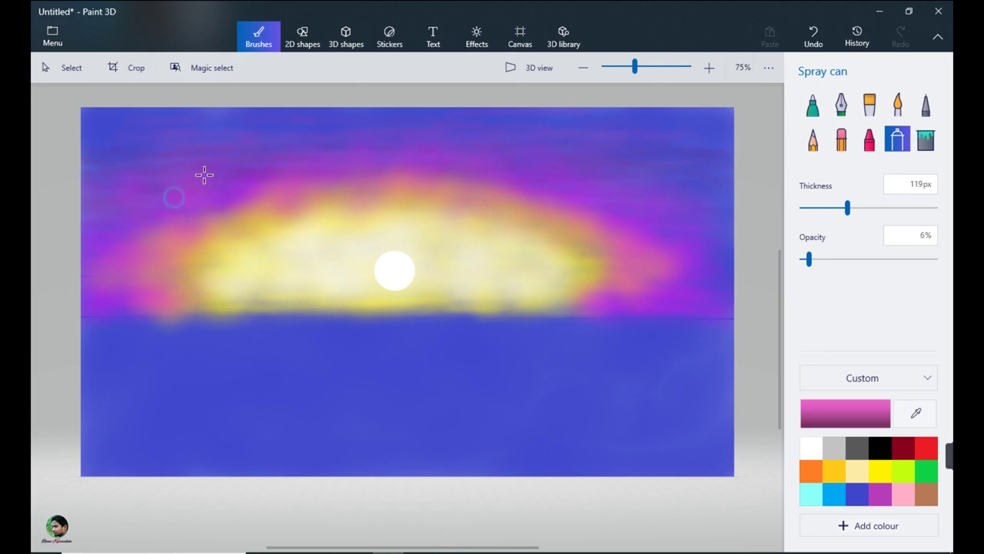
- Paint sampled sky-blue streaks above the glow using the Watercolour brush at 17% opacity
left_click(897, 104)
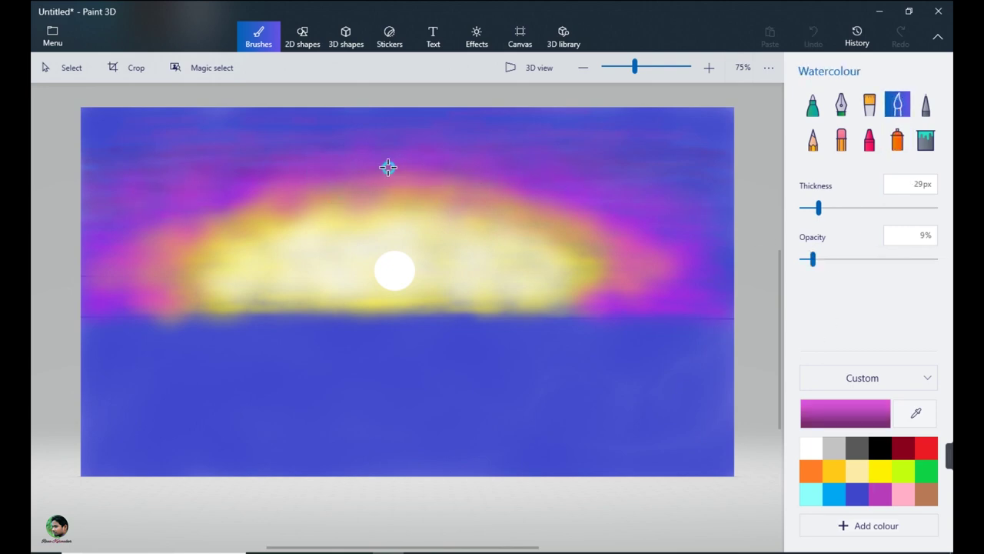
left_click_drag(813, 259, 823, 259)
left_click(916, 413)
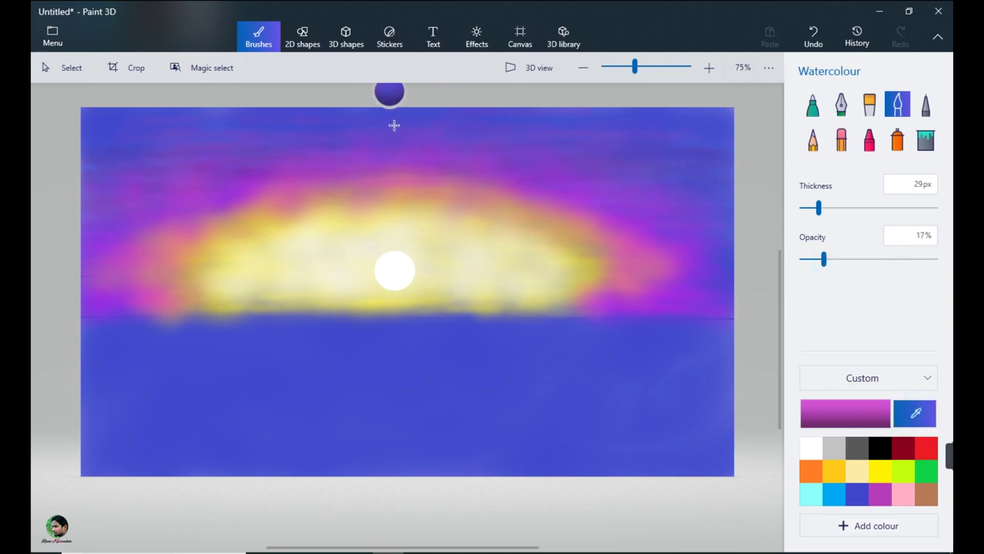
left_click(395, 126)
left_click_drag(493, 158, 241, 180)
- Sample the golden tone from the glow's upper-left rim and spray it along the glow's upper and right edge
left_click(897, 139)
left_click(916, 413)
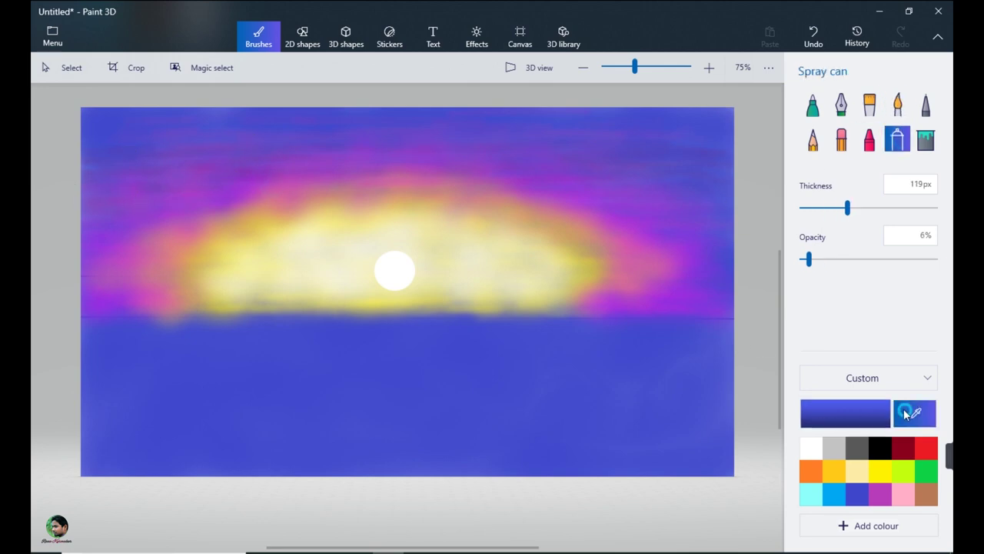
left_click(222, 210)
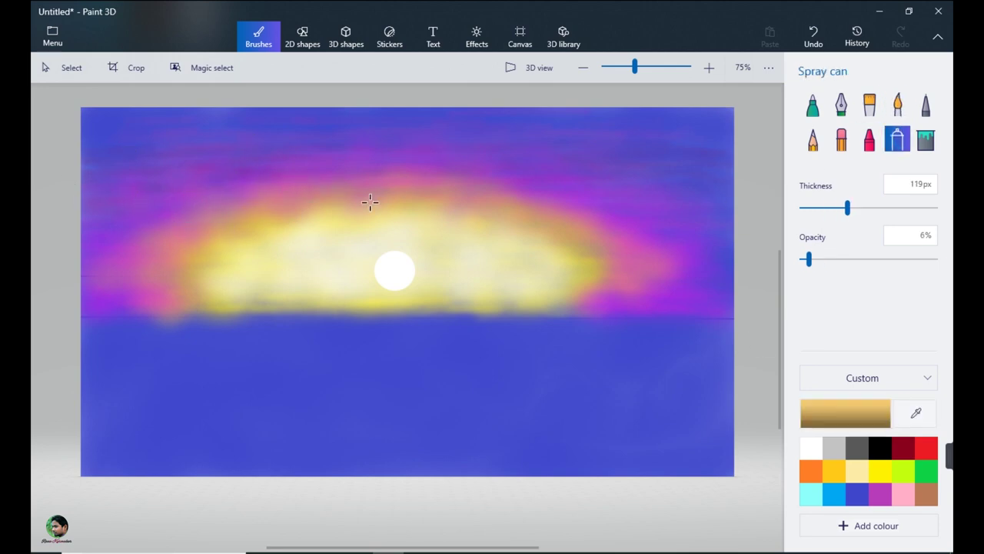
mouse_move(513, 187)
left_mouse_down()
mouse_move(599, 217)
mouse_move(621, 280)
mouse_move(640, 298)
left_mouse_up()
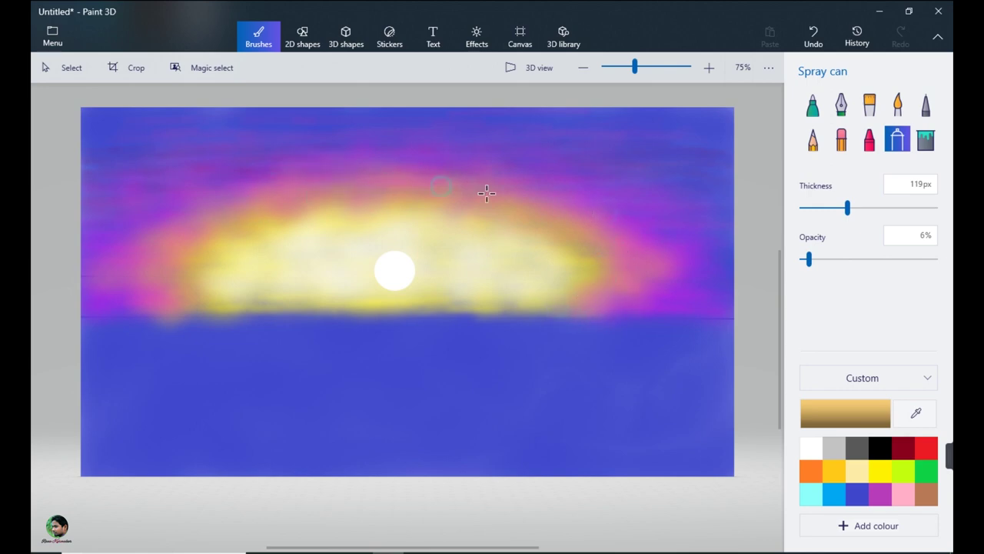
- Spray pale gold along the glow's right edge and upper rim at 119 px thickness and 6% opacity
left_click(898, 104)
left_click(879, 494)
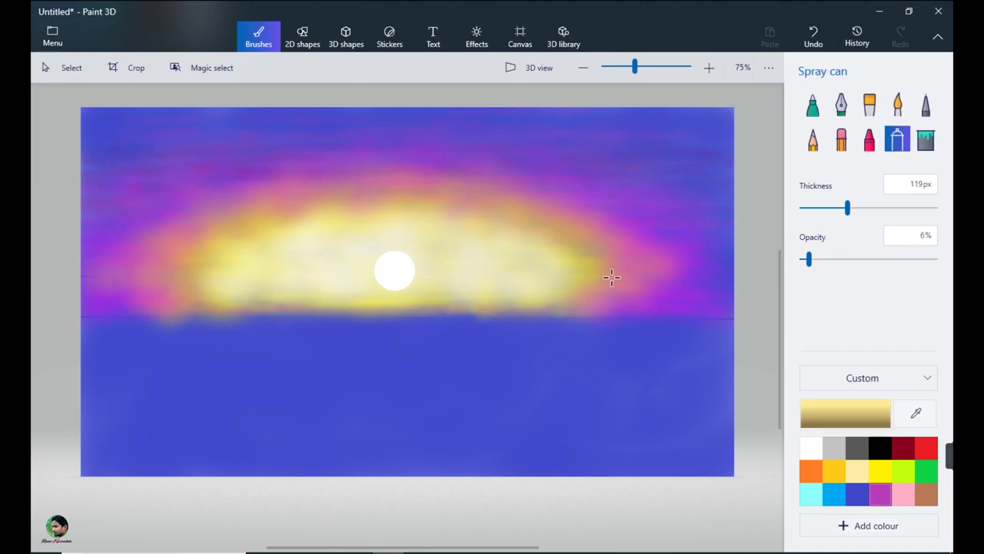
left_click_drag(608, 281, 619, 278)
left_click_drag(539, 207, 409, 186)
left_click(176, 273)
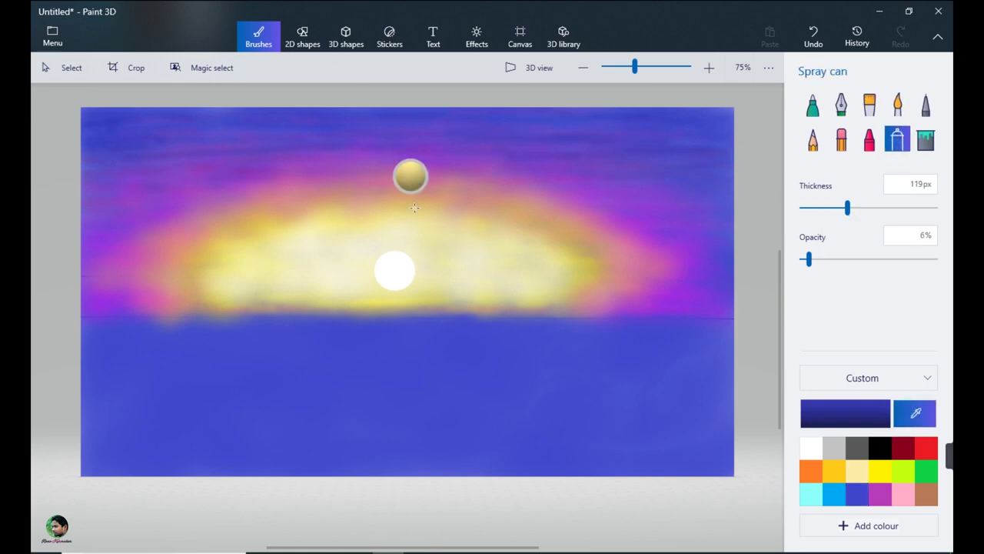
- Sample blue from the sky and spray it across the sky above the glow and beside its upper-right edge
left_click(469, 154)
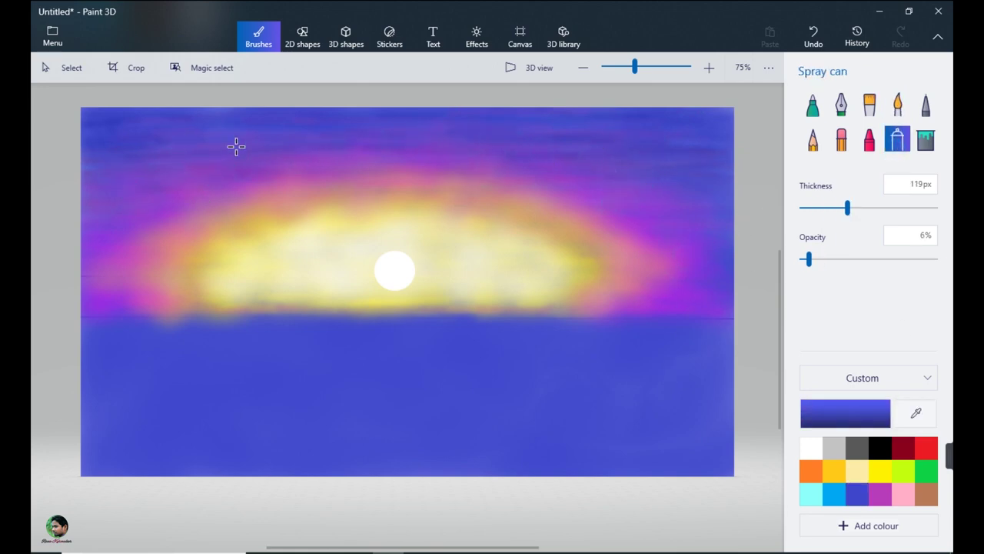
mouse_move(392, 142)
left_mouse_down()
mouse_move(535, 170)
mouse_move(580, 145)
left_mouse_up()
mouse_move(710, 163)
left_mouse_down()
mouse_move(475, 158)
mouse_move(87, 215)
mouse_move(353, 106)
mouse_move(549, 170)
mouse_move(587, 206)
mouse_move(234, 162)
mouse_move(427, 177)
left_mouse_up()
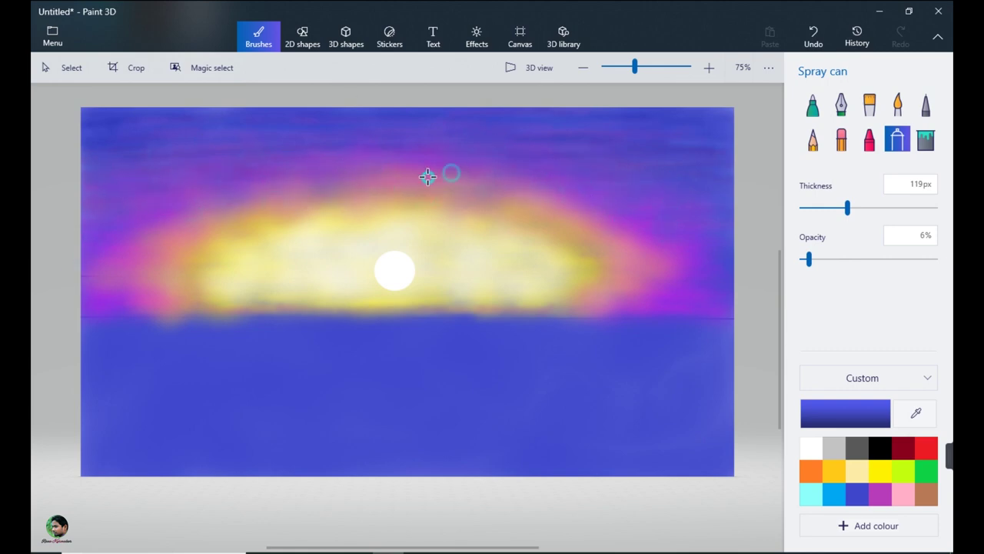
mouse_move(521, 197)
left_mouse_down()
mouse_move(92, 275)
mouse_move(692, 238)
mouse_move(677, 244)
mouse_move(473, 132)
left_mouse_up()
- Sample purple from above the glow and spray it along the glow's upper outer edge
left_click(915, 413)
left_click(356, 172)
mouse_move(226, 184)
left_mouse_down()
mouse_move(408, 136)
mouse_move(535, 167)
mouse_move(588, 171)
left_mouse_up()
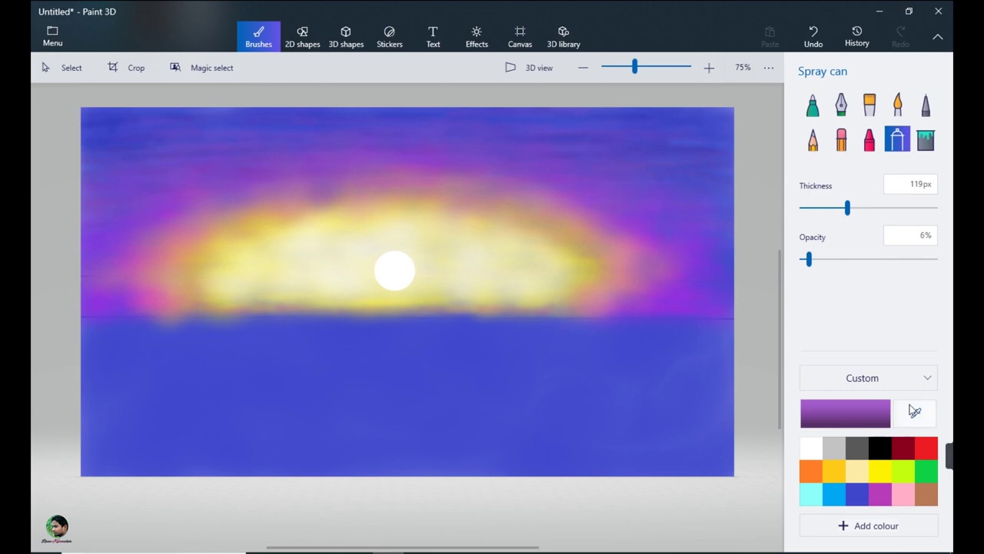
- Blend the glow's upper-left rim with sampled peach and pale gold, and spray near-white around the sun
left_click(317, 198, "alt")
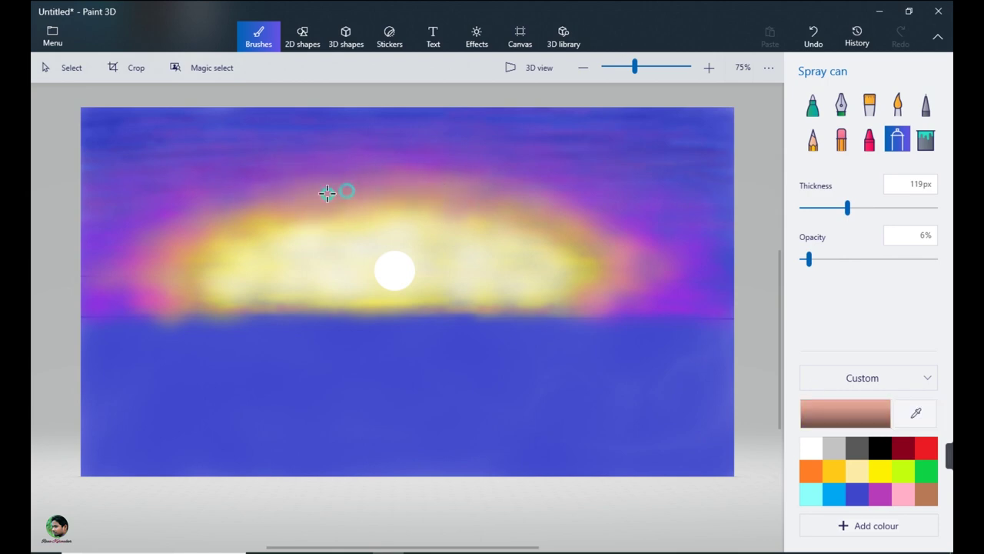
left_click(341, 211, "alt")
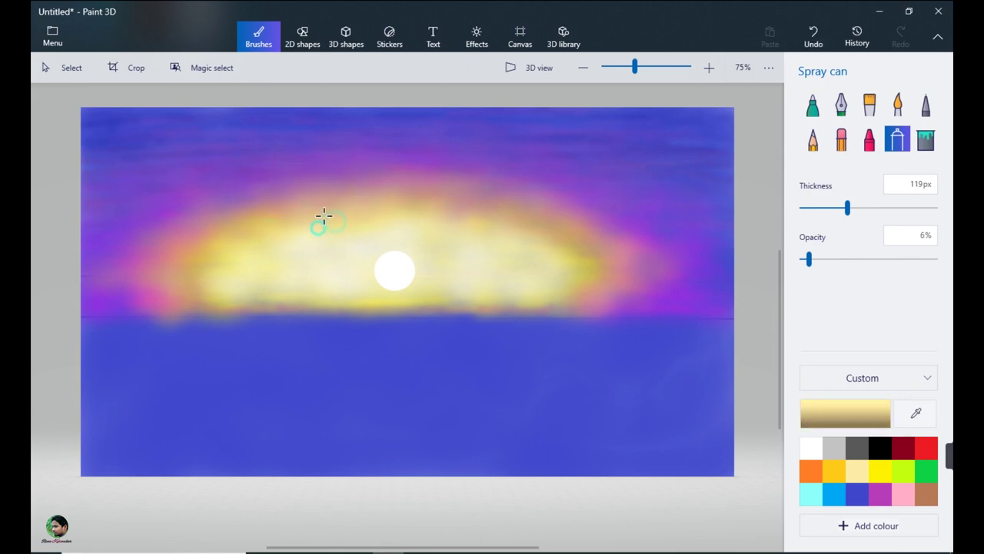
left_click(453, 256, "alt")
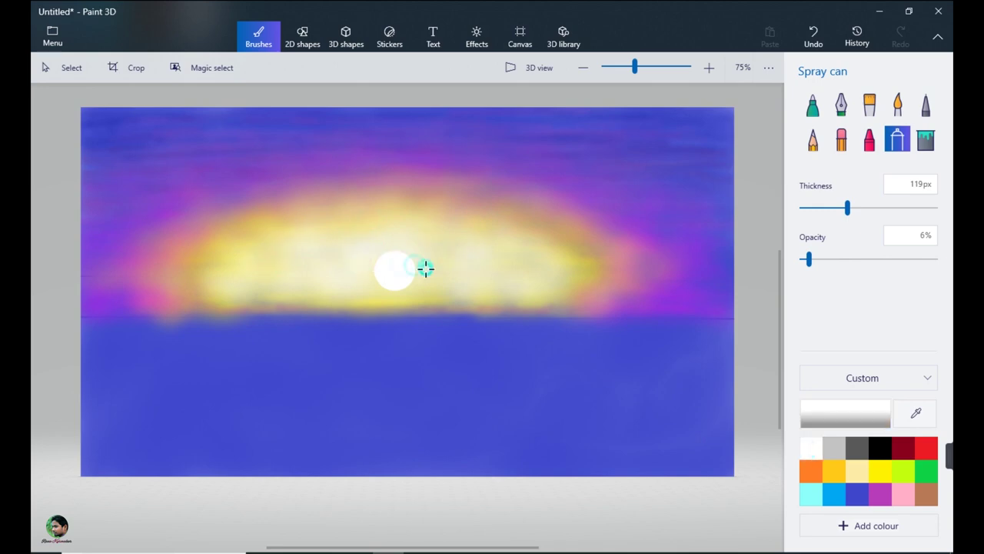
left_click(331, 255)
left_click(471, 245)
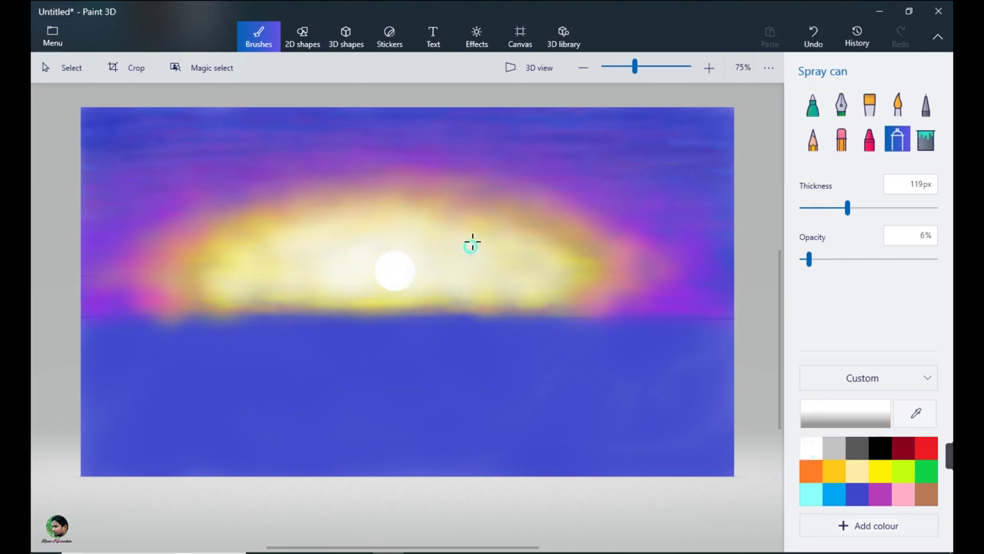
- Paint a dark blue horizon line across the full canvas with the Watercolour brush at 13 px thickness
left_click(858, 493)
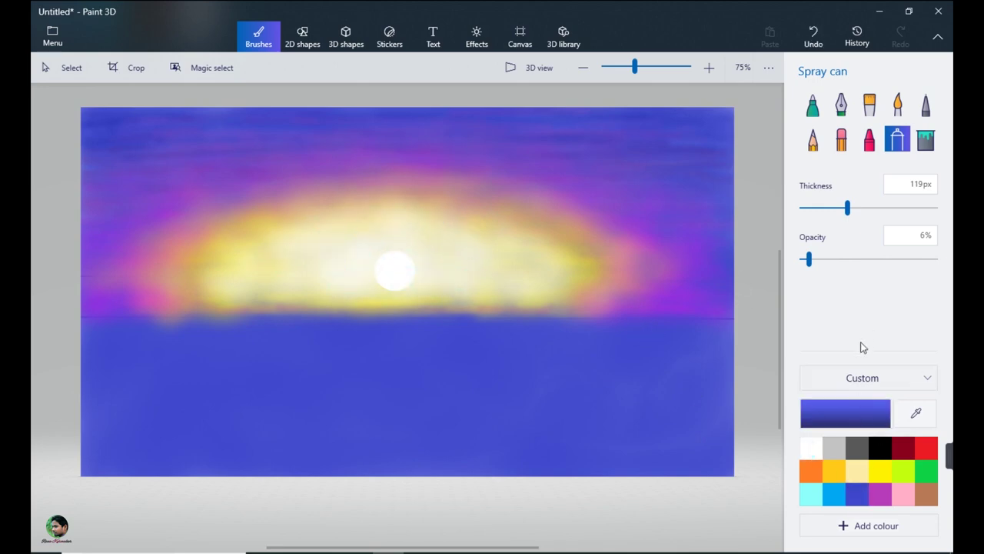
left_click(898, 106)
left_click_drag(821, 210, 808, 209)
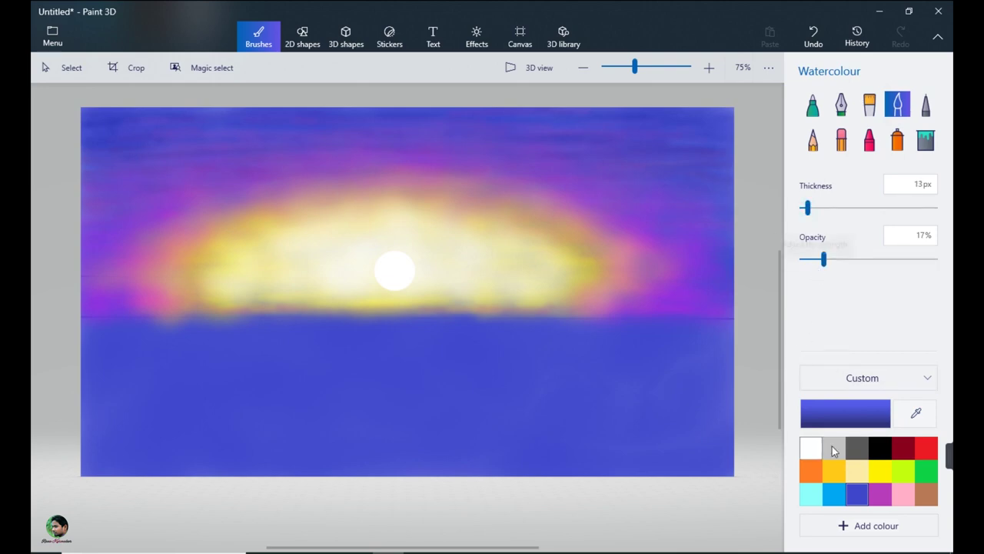
left_click(846, 413)
left_click_drag(500, 363, 454, 363)
left_click(423, 418)
left_click_drag(109, 314, 741, 320)
- Paint dark blue ripples on the water just below the horizon at both sides, using 18% opacity
mouse_move(125, 337)
left_mouse_down()
mouse_move(77, 324)
mouse_move(249, 323)
mouse_move(180, 333)
left_mouse_up()
left_click_drag(814, 259, 825, 259)
left_click_drag(77, 341, 110, 345)
mouse_move(715, 324)
left_mouse_down()
mouse_move(690, 323)
mouse_move(754, 326)
mouse_move(697, 341)
mouse_move(725, 351)
mouse_move(701, 341)
left_mouse_up()
- Sample white from the sun and paint its reflection as short ripples running down the water beneath it
left_click(916, 413)
left_click(394, 271)
mouse_move(407, 327)
left_mouse_down()
mouse_move(371, 324)
mouse_move(433, 326)
mouse_move(333, 329)
left_mouse_up()
mouse_move(400, 326)
left_mouse_down()
mouse_move(372, 332)
mouse_move(411, 339)
mouse_move(342, 346)
mouse_move(404, 353)
mouse_move(362, 363)
mouse_move(396, 370)
mouse_move(362, 393)
mouse_move(402, 405)
mouse_move(383, 446)
left_mouse_up()
- Sample yellow from the glow and paint ripples beside the sun's reflection, with pinkish-purple ripples farther out
left_click(915, 413)
left_click(498, 278)
mouse_move(500, 328)
left_mouse_down()
mouse_move(455, 323)
mouse_move(557, 329)
mouse_move(290, 321)
mouse_move(323, 328)
mouse_move(225, 330)
mouse_move(566, 332)
mouse_move(510, 327)
mouse_move(560, 337)
mouse_move(414, 346)
mouse_move(537, 324)
mouse_move(586, 336)
mouse_move(472, 346)
mouse_move(250, 336)
mouse_move(341, 345)
mouse_move(333, 331)
mouse_move(283, 321)
mouse_move(302, 340)
mouse_move(446, 343)
left_mouse_up()
mouse_move(193, 343)
left_mouse_down()
mouse_move(261, 346)
mouse_move(201, 330)
mouse_move(118, 351)
mouse_move(187, 369)
mouse_move(193, 356)
left_mouse_up()
left_click(881, 495)
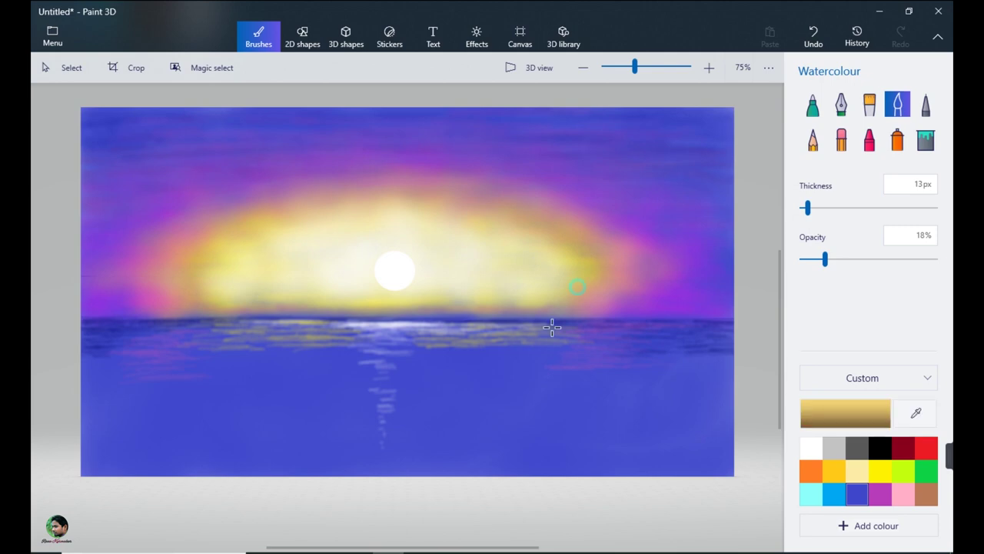
- Extend the glow's reflection down the water on both sides with ripples in sampled golden tones
left_click(915, 414)
mouse_move(436, 351)
left_mouse_down()
mouse_move(497, 350)
mouse_move(450, 349)
left_mouse_up()
left_click(528, 285)
left_click_drag(567, 354, 493, 365)
left_click_drag(549, 374, 469, 375)
mouse_move(393, 383)
left_mouse_down()
mouse_move(257, 351)
mouse_move(204, 369)
mouse_move(351, 392)
mouse_move(238, 356)
mouse_move(326, 377)
mouse_move(479, 356)
mouse_move(546, 387)
left_mouse_up()
left_click_drag(567, 328, 568, 328)
- Strengthen the sun's reflection with white ripples from the horizon down to the lower water
left_click(812, 449)
left_click_drag(357, 324, 442, 322)
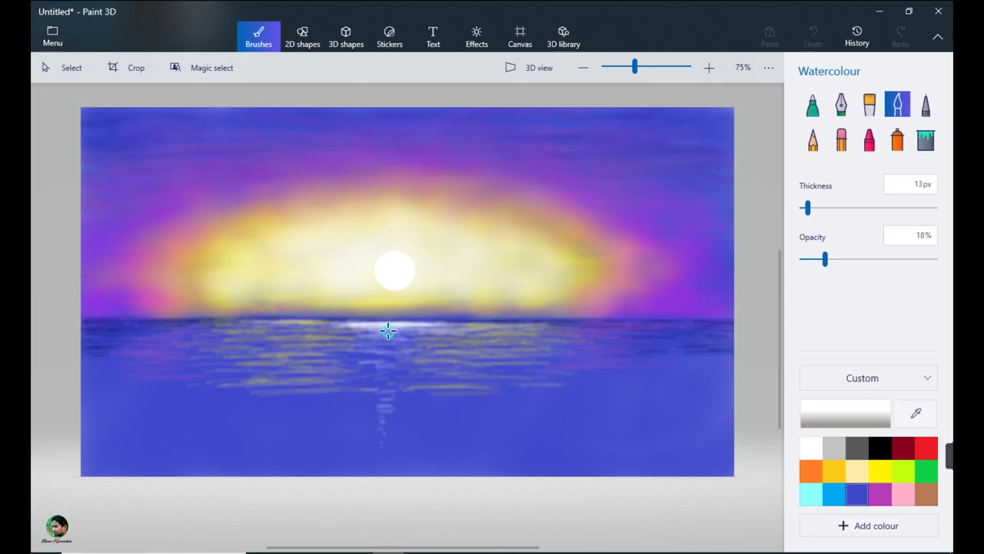
mouse_move(355, 339)
left_mouse_down()
mouse_move(413, 351)
mouse_move(379, 408)
left_mouse_up()
left_click_drag(383, 421, 384, 454)
left_click_drag(354, 325, 334, 324)
- Paint yellow ripples on both sides of the white reflection, narrowing toward the lower water
left_click(881, 471)
mouse_move(551, 326)
left_mouse_down()
mouse_move(446, 325)
mouse_move(478, 328)
mouse_move(378, 365)
mouse_move(488, 368)
left_mouse_up()
left_click_drag(515, 377, 578, 376)
left_click_drag(540, 365, 621, 359)
left_click_drag(570, 345, 539, 345)
left_click_drag(285, 331, 240, 331)
left_click_drag(311, 397, 261, 397)
mouse_move(375, 394)
left_mouse_down()
mouse_move(338, 393)
mouse_move(392, 358)
left_mouse_up()
mouse_move(373, 384)
left_mouse_down()
mouse_move(433, 382)
mouse_move(338, 407)
mouse_move(446, 415)
left_mouse_up()
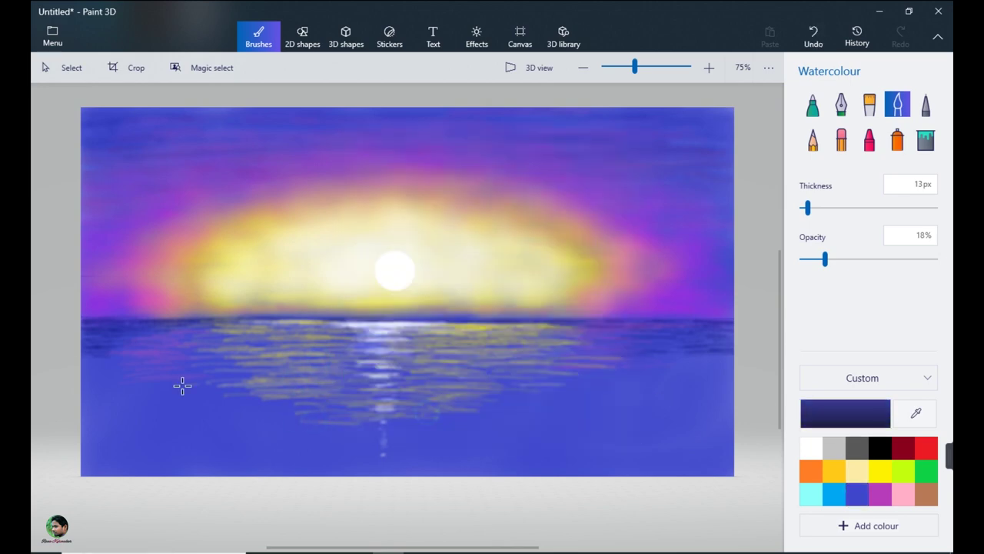
- Paint dark blue ripples over the outer left and right parts of the water
left_click_drag(182, 386, 106, 370)
mouse_move(136, 413)
left_mouse_down()
mouse_move(85, 355)
mouse_move(176, 335)
left_mouse_up()
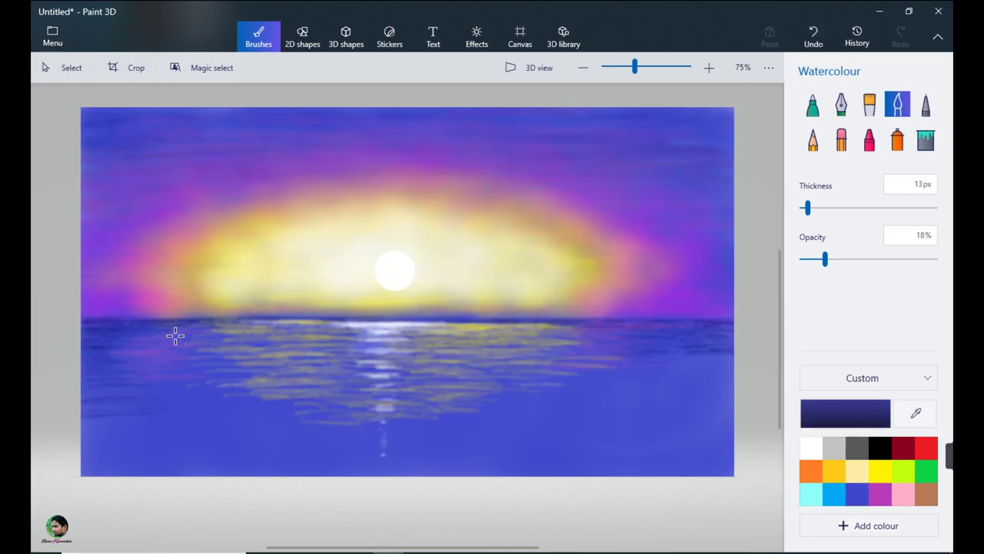
mouse_move(710, 328)
left_mouse_down()
mouse_move(633, 363)
mouse_move(729, 372)
left_mouse_up()
mouse_move(656, 386)
left_mouse_down()
mouse_move(622, 383)
mouse_move(604, 409)
left_mouse_up()
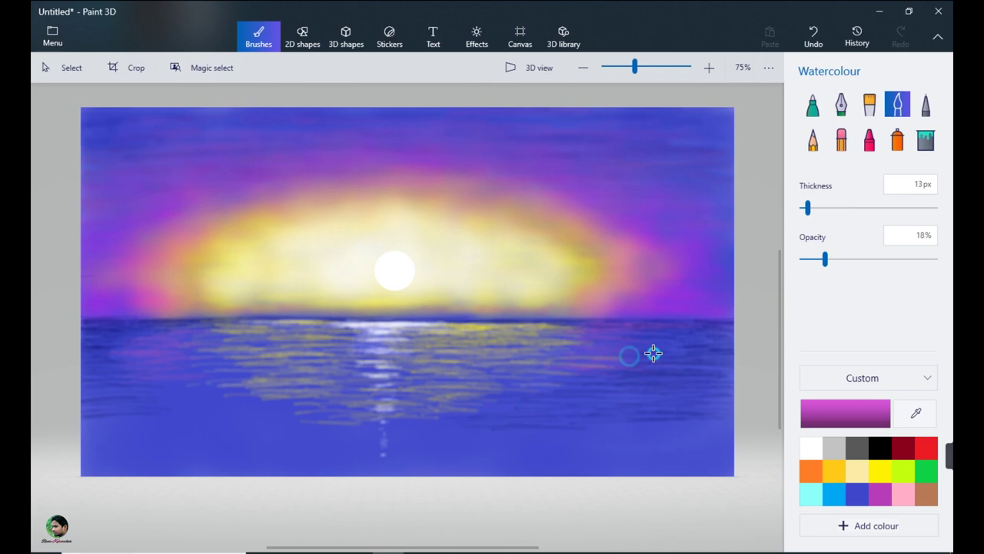
- Paint purple ripples along both outer edges of the reflection and touch up its inside with yellow and indigo ripples
mouse_move(653, 349)
left_mouse_down()
mouse_move(539, 380)
mouse_move(482, 412)
mouse_move(523, 402)
mouse_move(610, 408)
left_mouse_up()
mouse_move(176, 337)
left_mouse_down()
mouse_move(198, 370)
mouse_move(174, 411)
mouse_move(284, 408)
left_mouse_up()
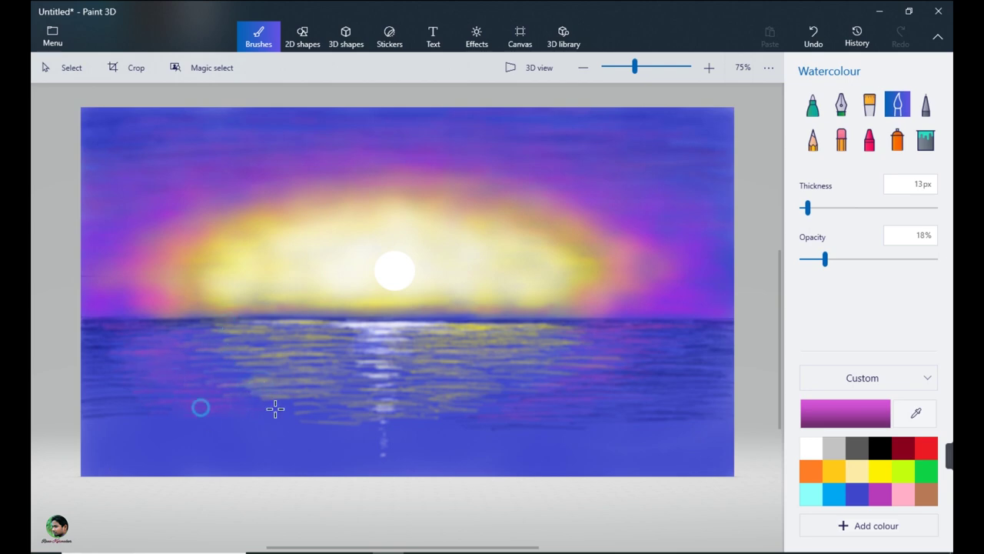
left_click(880, 471)
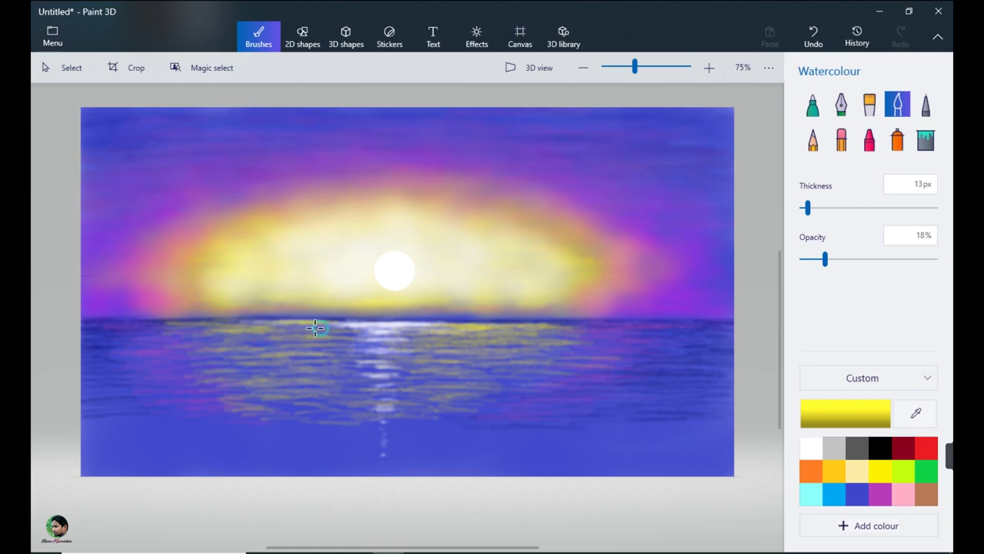
mouse_move(268, 334)
left_mouse_down()
mouse_move(293, 346)
mouse_move(295, 380)
left_mouse_up()
left_click(858, 494)
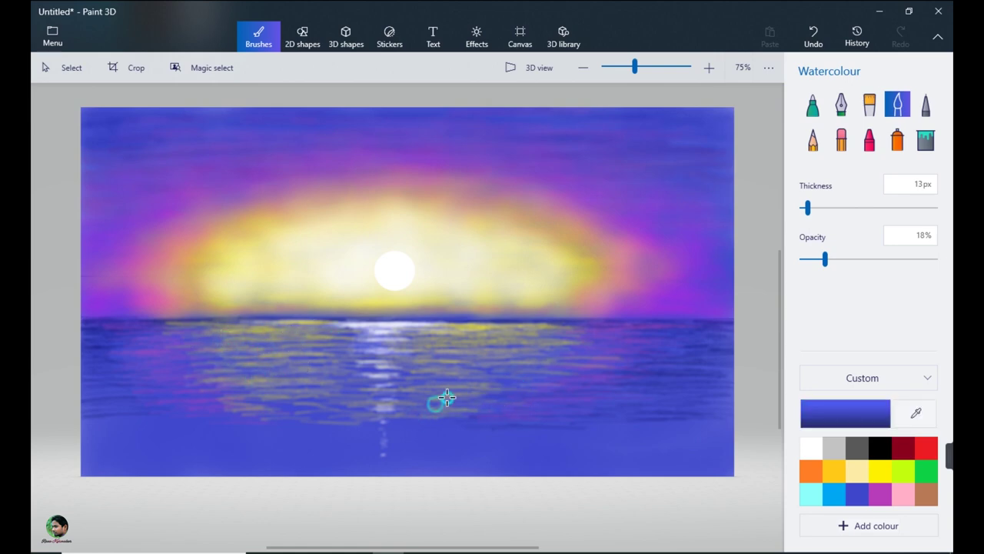
- Widen the sun's reflection with white ripples beneath the sun and bright streaks along the horizon
left_click(372, 380, "alt")
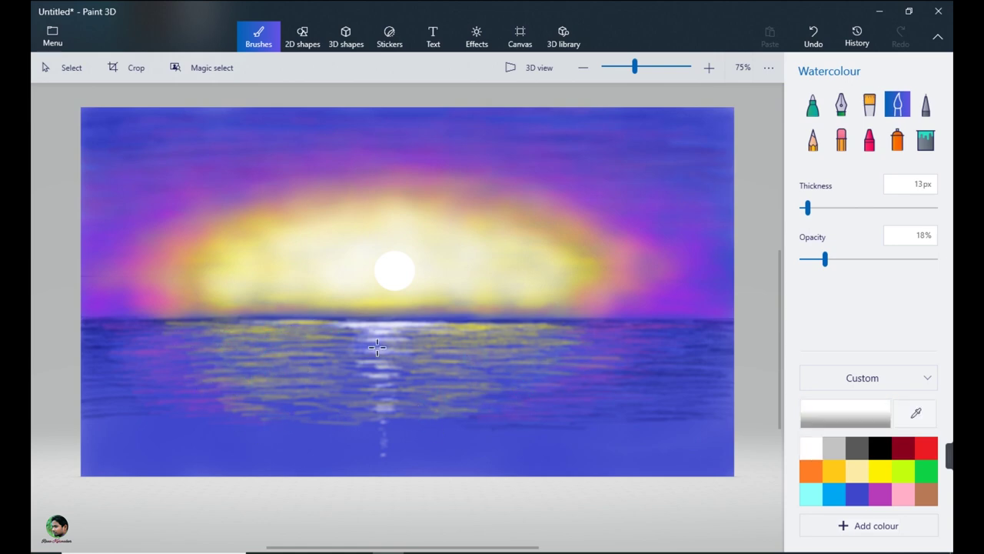
mouse_move(404, 331)
left_mouse_down()
mouse_move(429, 347)
mouse_move(334, 341)
mouse_move(431, 330)
mouse_move(417, 356)
mouse_move(431, 370)
mouse_move(330, 377)
mouse_move(377, 410)
mouse_move(429, 406)
left_mouse_up()
left_click_drag(312, 325, 503, 326)
left_click_drag(283, 323, 357, 323)
left_click_drag(456, 331, 300, 333)
mouse_move(441, 323)
left_mouse_down()
mouse_move(448, 341)
mouse_move(254, 358)
mouse_move(338, 363)
left_mouse_up()
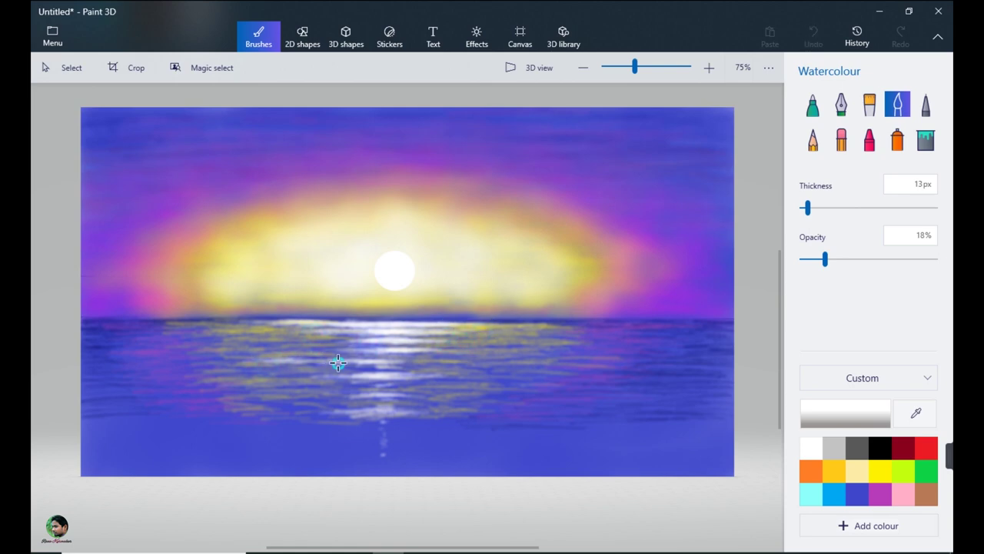
- Add yellow ripples right of the white reflection and purple ripples along both outer sides of the golden area
left_click(880, 466)
mouse_move(459, 363)
left_mouse_down()
mouse_move(580, 351)
mouse_move(500, 392)
left_mouse_up()
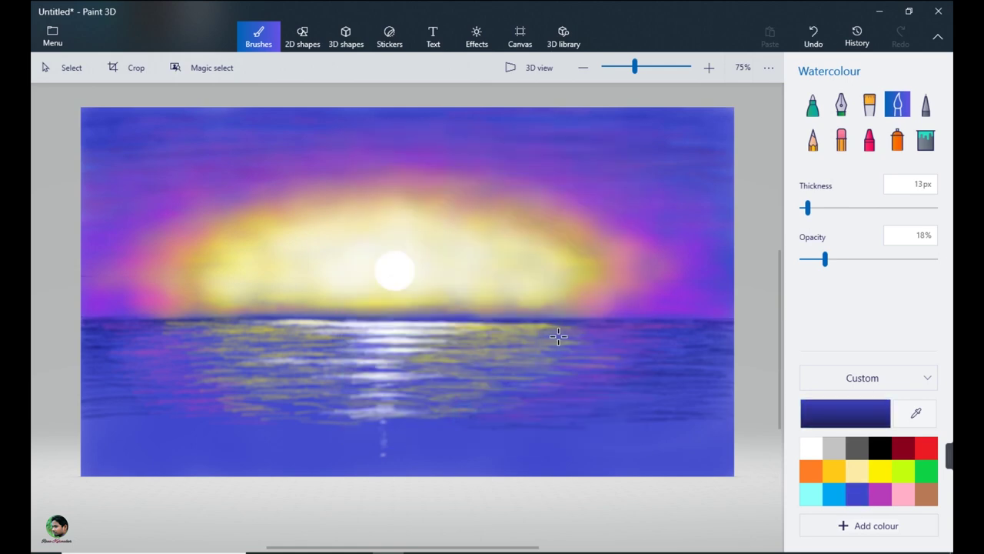
left_click(881, 494)
left_click_drag(589, 371, 543, 371)
left_click_drag(592, 325, 682, 325)
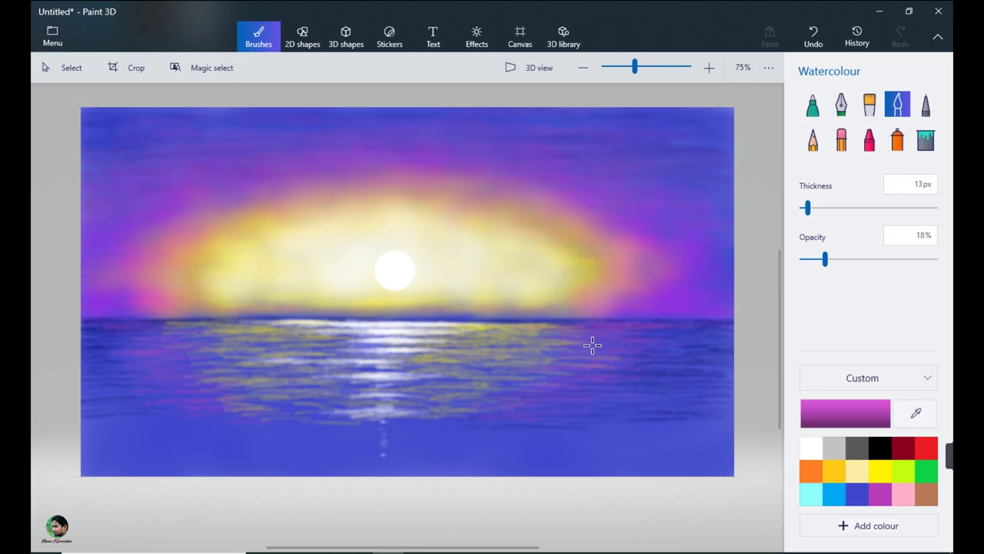
left_click_drag(169, 352, 206, 342)
left_click_drag(142, 331, 211, 333)
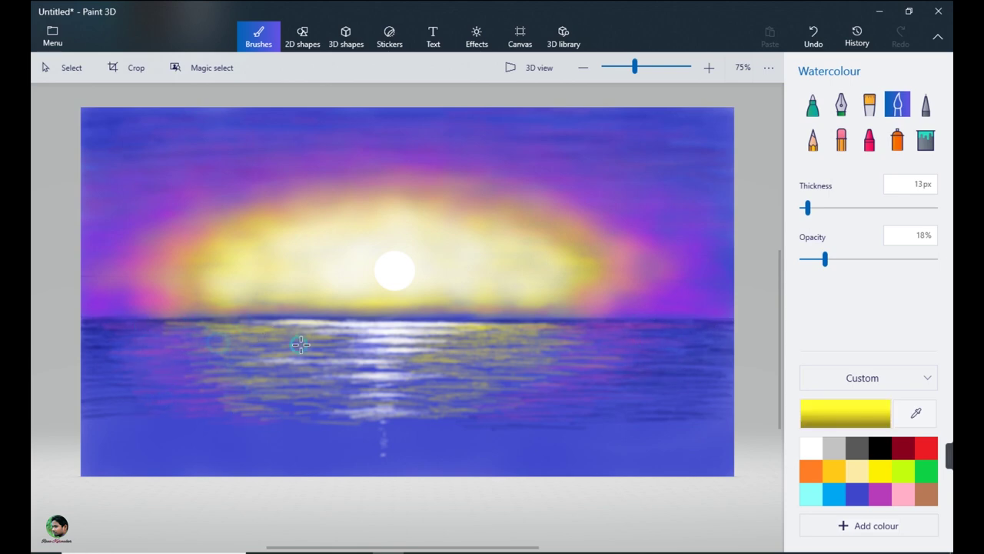
- Fill the water left of the white reflection with more yellow ripples
mouse_move(297, 341)
left_mouse_down()
mouse_move(231, 344)
mouse_move(302, 352)
left_mouse_up()
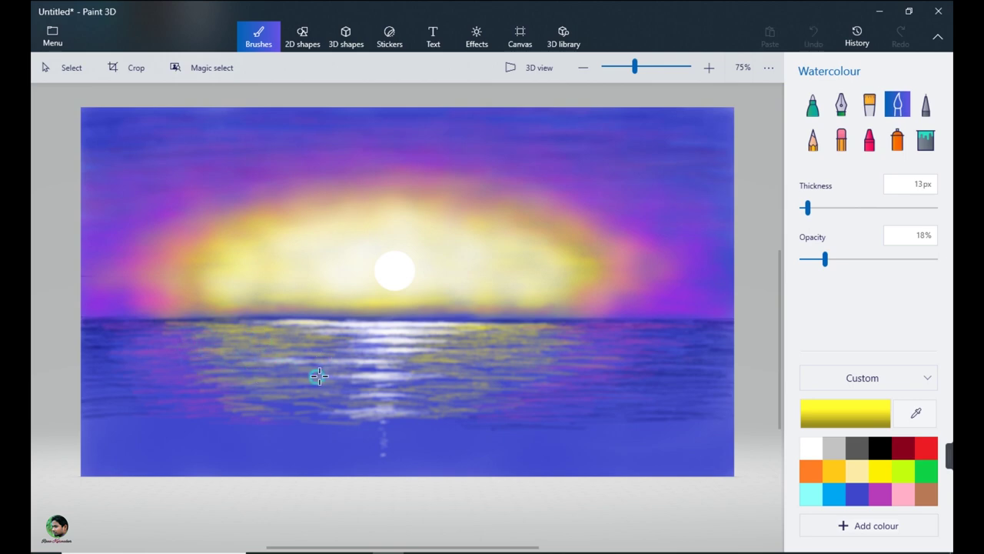
mouse_move(313, 388)
left_mouse_down()
mouse_move(266, 407)
mouse_move(217, 377)
left_mouse_up()
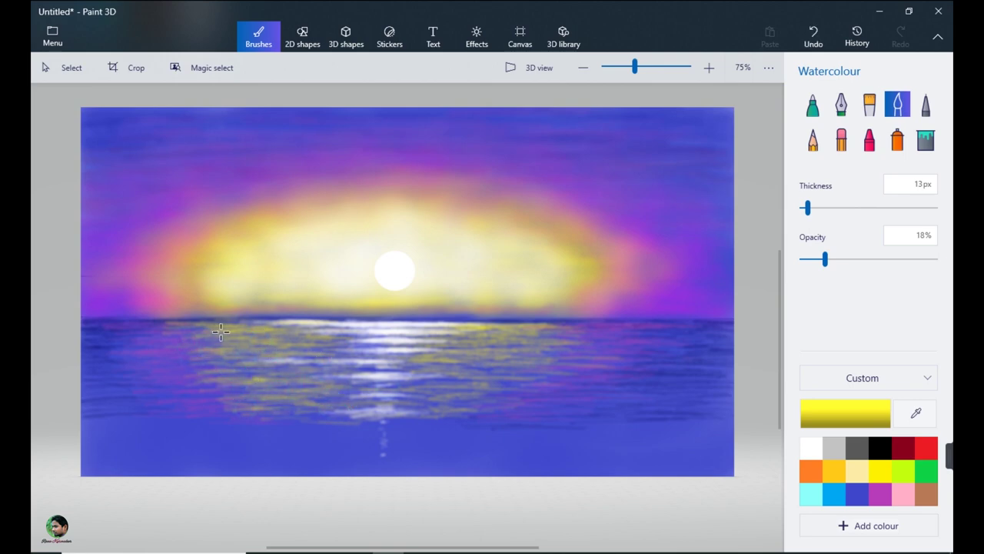
left_click_drag(298, 371, 193, 385)
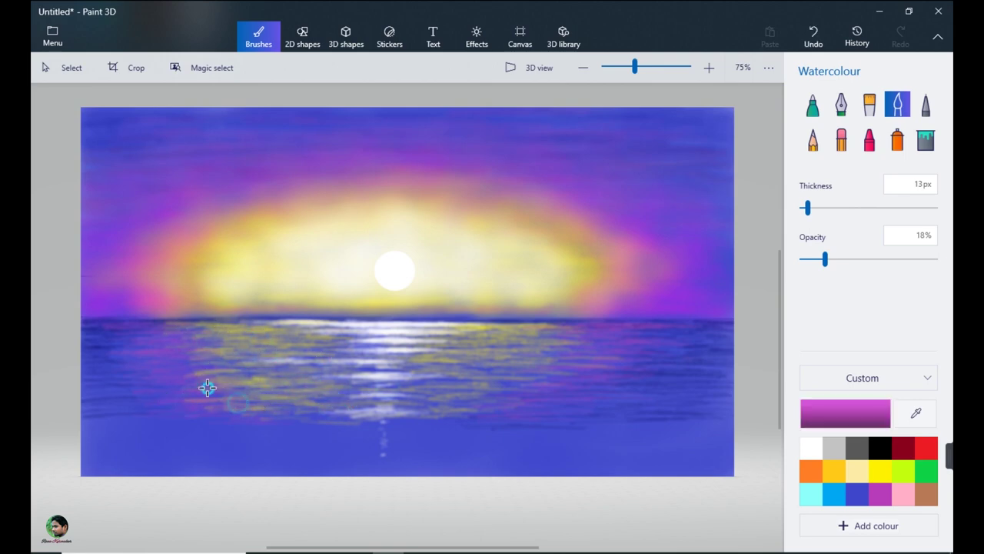
- Paint purple ripples along the reflection's lower-left edge and across the water below it
left_click_drag(206, 389, 191, 359)
left_click_drag(282, 418, 133, 418)
mouse_move(257, 433)
left_mouse_down()
mouse_move(142, 430)
mouse_move(253, 440)
left_mouse_up()
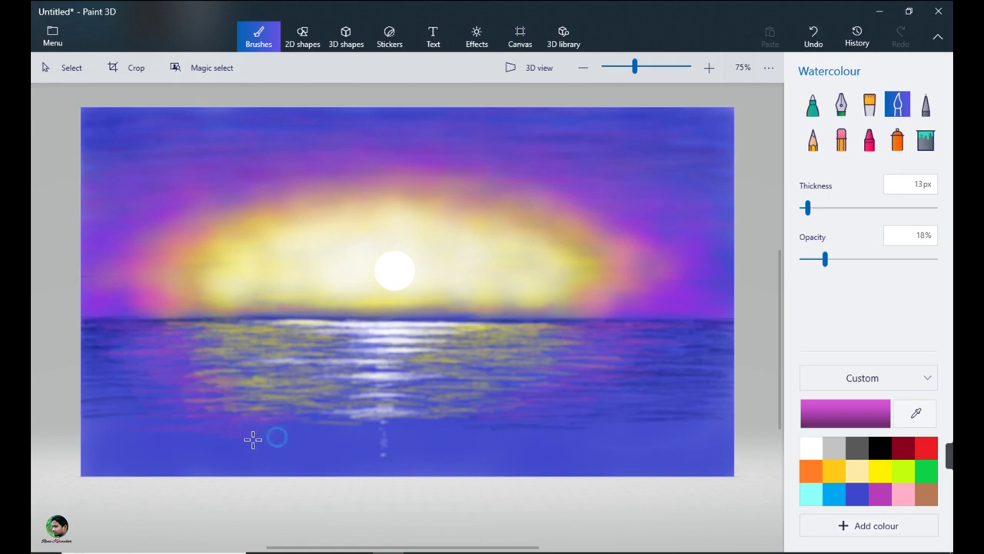
left_click_drag(306, 463, 209, 454)
left_click_drag(444, 459, 318, 463)
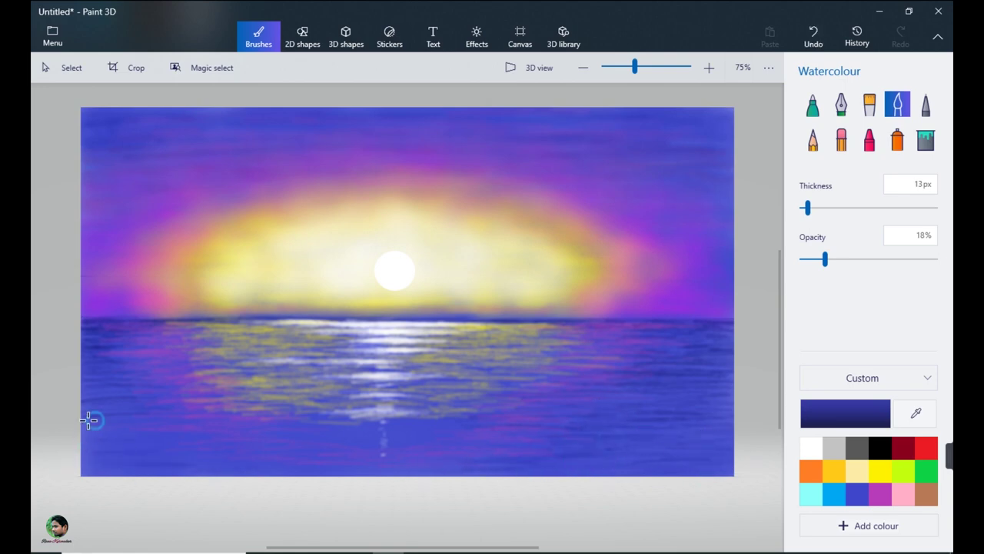
- Add yellow ripples across the lower end of the sun's reflection
left_click(880, 470)
left_click_drag(387, 425, 435, 424)
left_click_drag(309, 441, 432, 443)
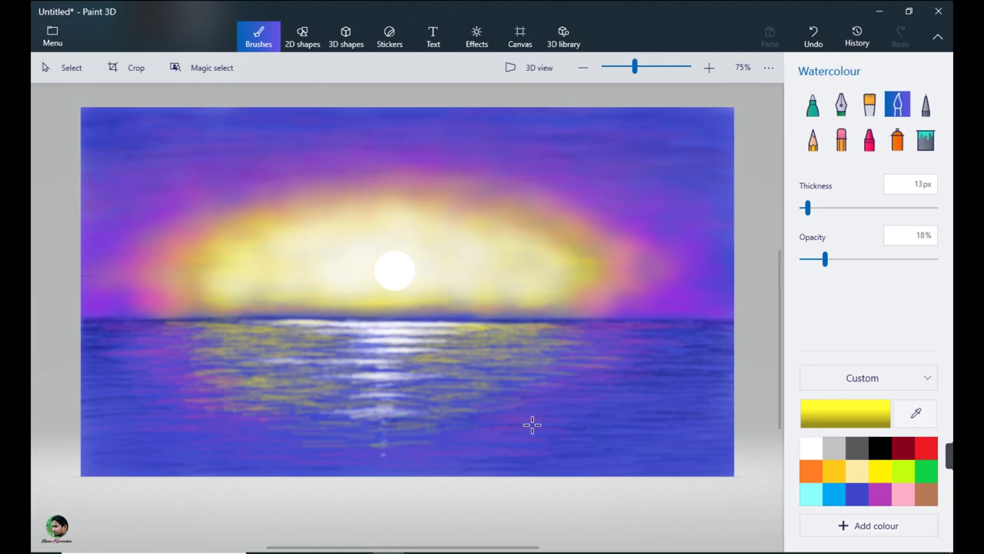
- Draw fine white ripple lines through the sun's reflection with the Marker at 2 px thickness, raising its opacity to 10%
left_click(817, 110)
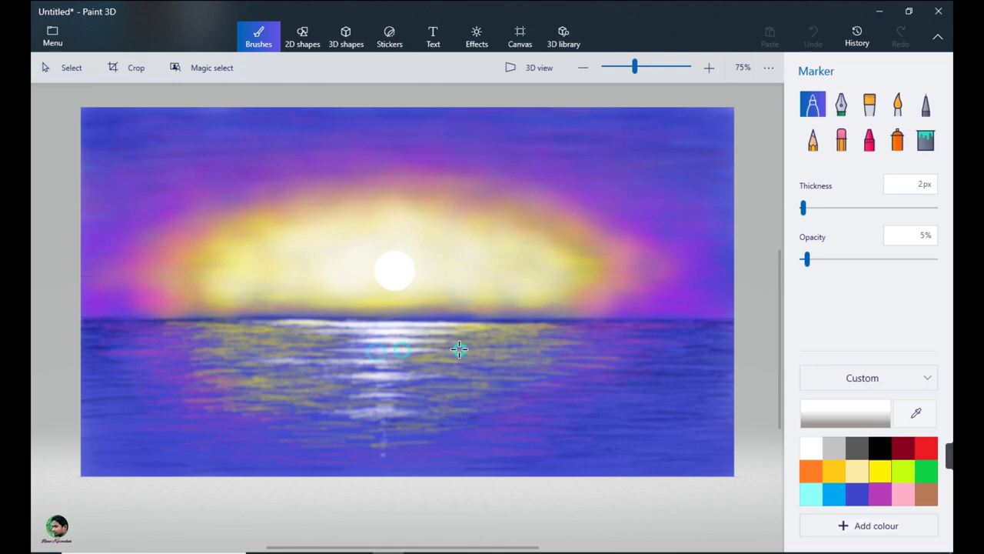
left_click_drag(370, 361, 418, 362)
left_click_drag(808, 260, 814, 260)
left_click_drag(372, 368, 440, 362)
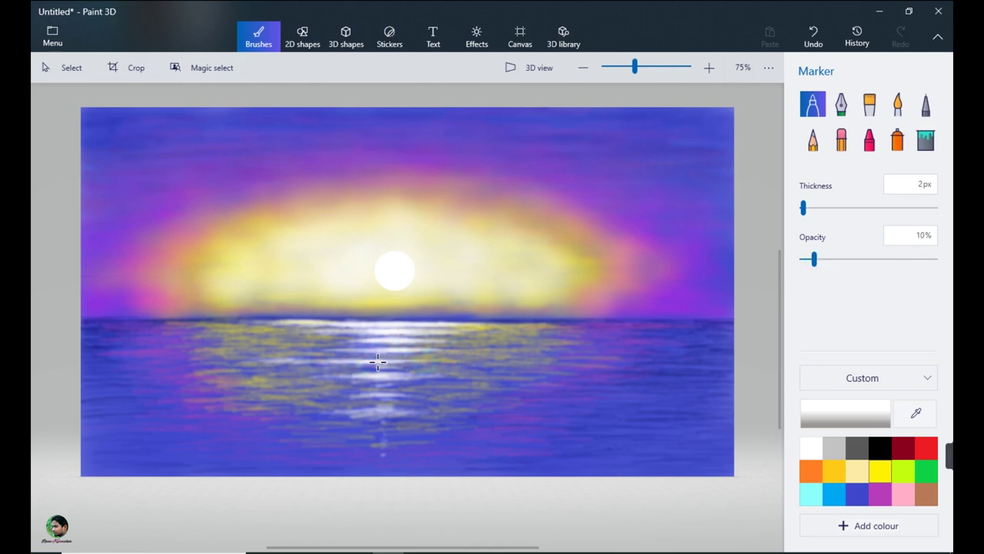
mouse_move(390, 377)
left_mouse_down()
mouse_move(327, 370)
mouse_move(348, 369)
left_mouse_up()
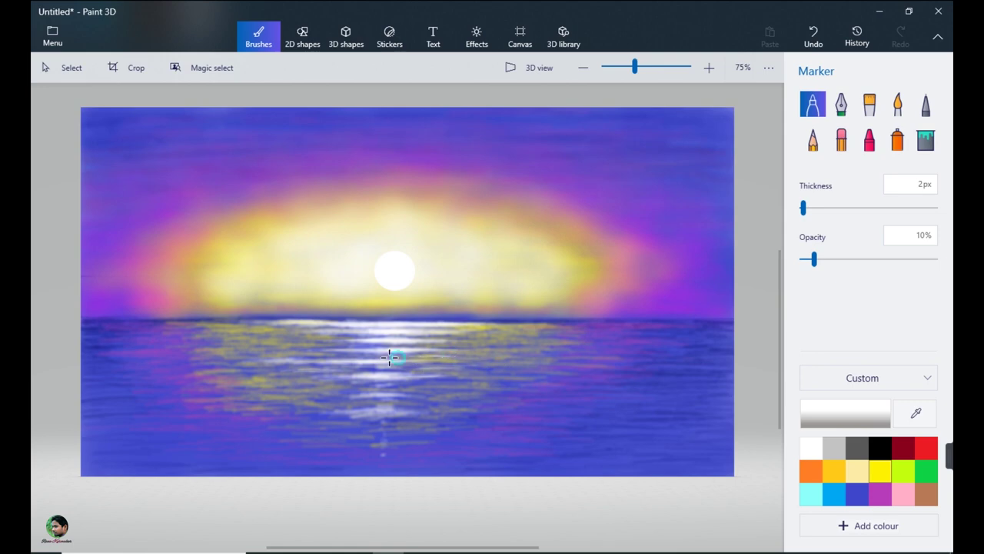
mouse_move(289, 353)
left_mouse_down()
mouse_move(436, 341)
mouse_move(297, 337)
mouse_move(314, 337)
left_mouse_up()
left_click_drag(406, 396, 457, 388)
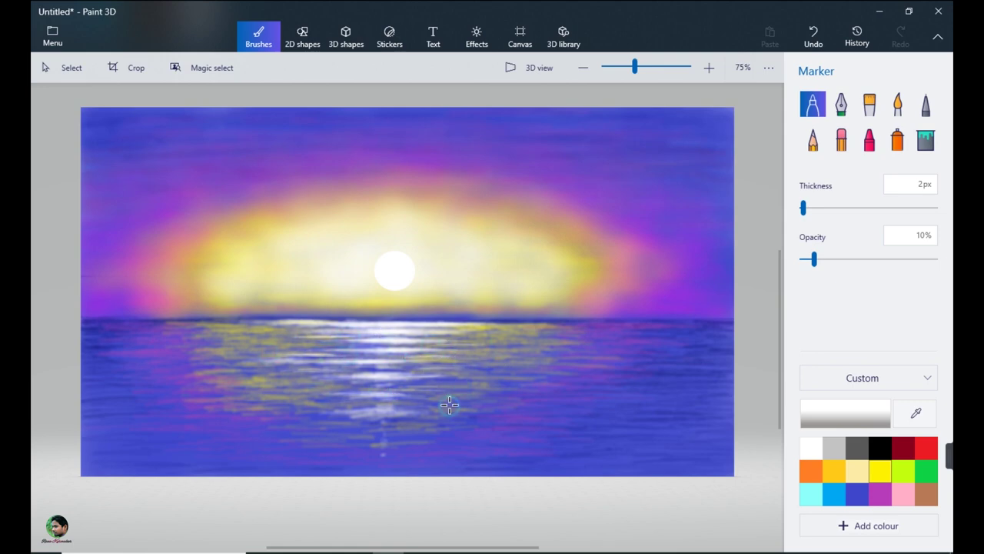
mouse_move(393, 411)
left_mouse_down()
mouse_move(307, 405)
mouse_move(481, 393)
left_mouse_up()
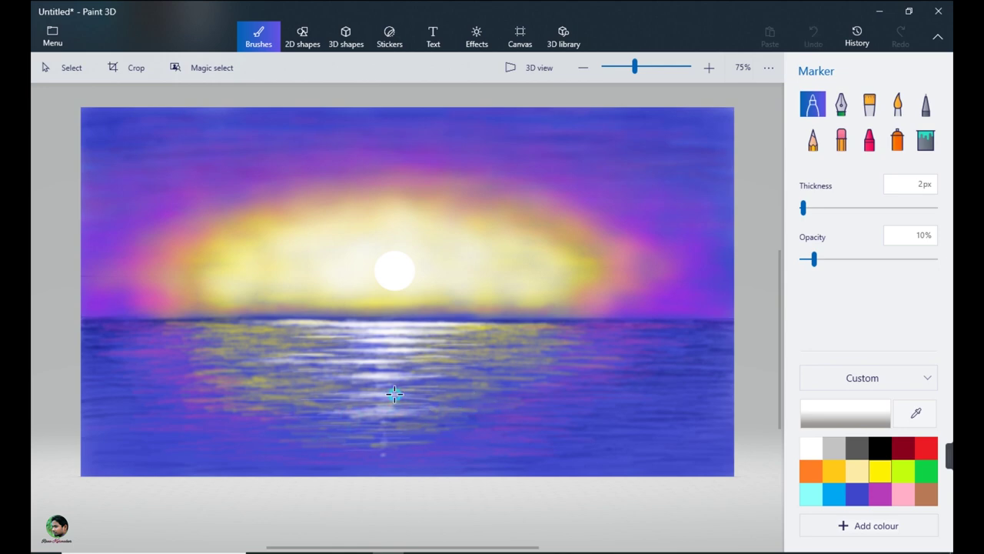
- Draw fine yellow ripple lines with the Marker across the water on both sides of the white reflection
left_click(878, 467)
mouse_move(447, 333)
left_mouse_down()
mouse_move(561, 334)
mouse_move(460, 355)
mouse_move(543, 378)
mouse_move(546, 358)
left_mouse_up()
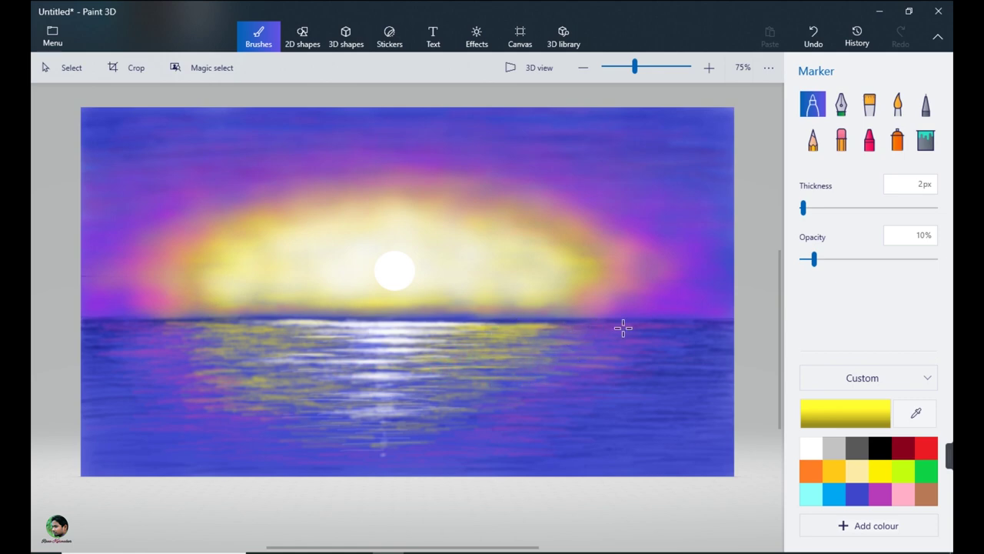
left_click_drag(526, 378, 406, 381)
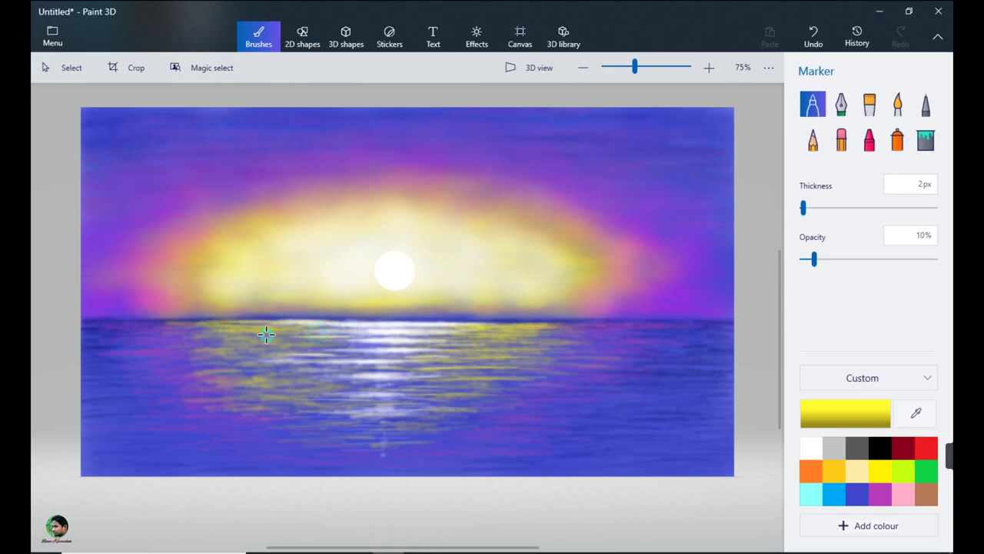
mouse_move(175, 334)
left_mouse_down()
mouse_move(269, 341)
mouse_move(219, 337)
left_mouse_up()
left_click_drag(370, 345, 264, 347)
left_click_drag(193, 359, 313, 372)
mouse_move(234, 388)
left_mouse_down()
mouse_move(305, 382)
mouse_move(316, 400)
left_mouse_up()
left_click_drag(439, 395, 456, 394)
- Add fine purple ripple lines around the outer edges of the yellow reflection, mostly across the left part of the water
left_click(881, 494)
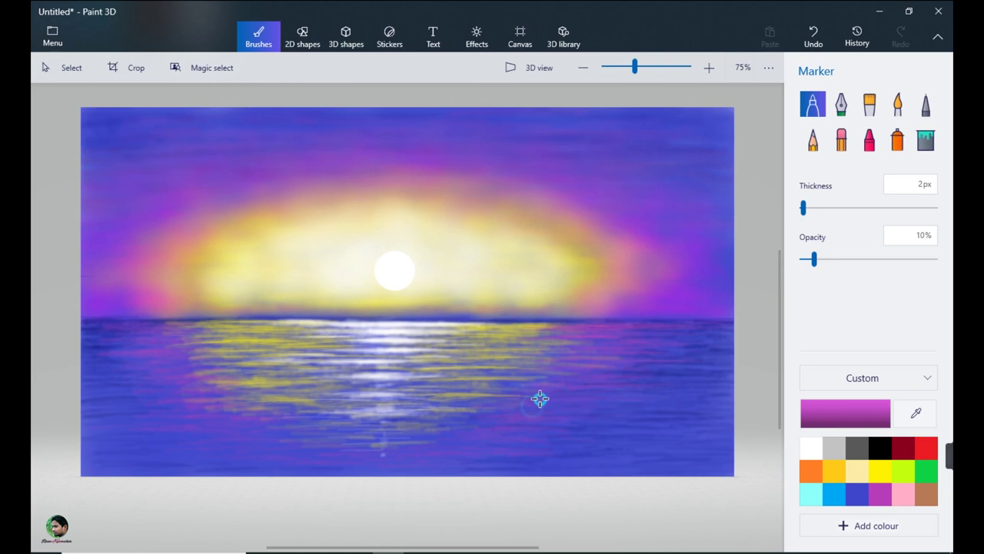
mouse_move(170, 342)
left_mouse_down()
mouse_move(142, 343)
mouse_move(155, 327)
mouse_move(47, 321)
mouse_move(248, 323)
mouse_move(199, 359)
left_mouse_up()
left_click_drag(88, 362, 203, 361)
left_click_drag(117, 373, 211, 372)
left_click_drag(129, 397, 176, 402)
mouse_move(268, 361)
left_mouse_down()
mouse_move(238, 384)
mouse_move(256, 325)
mouse_move(262, 359)
mouse_move(144, 384)
left_mouse_up()
left_click_drag(160, 346, 254, 338)
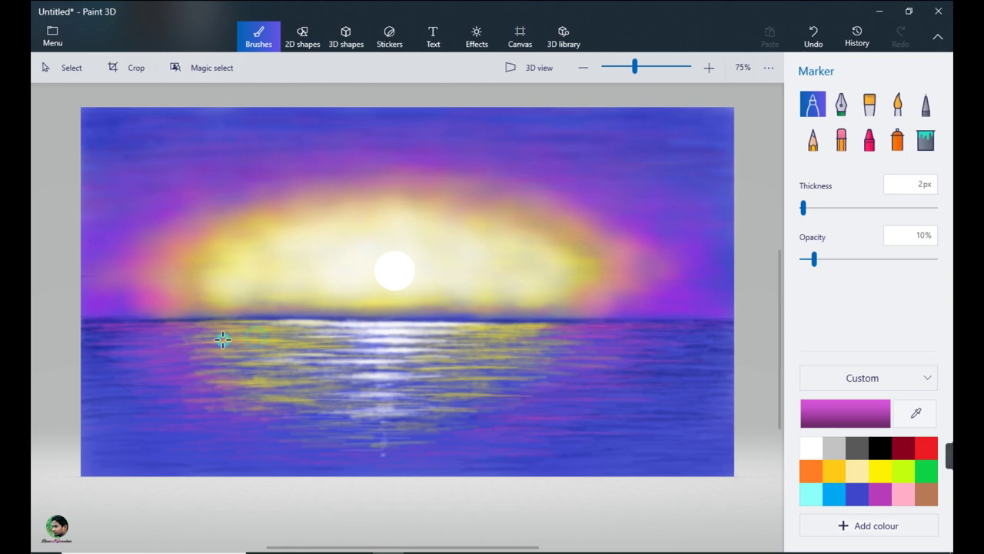
left_click_drag(297, 379, 119, 361)
left_click_drag(182, 414, 121, 424)
mouse_move(303, 432)
left_mouse_down()
mouse_move(244, 433)
mouse_move(621, 402)
left_mouse_up()
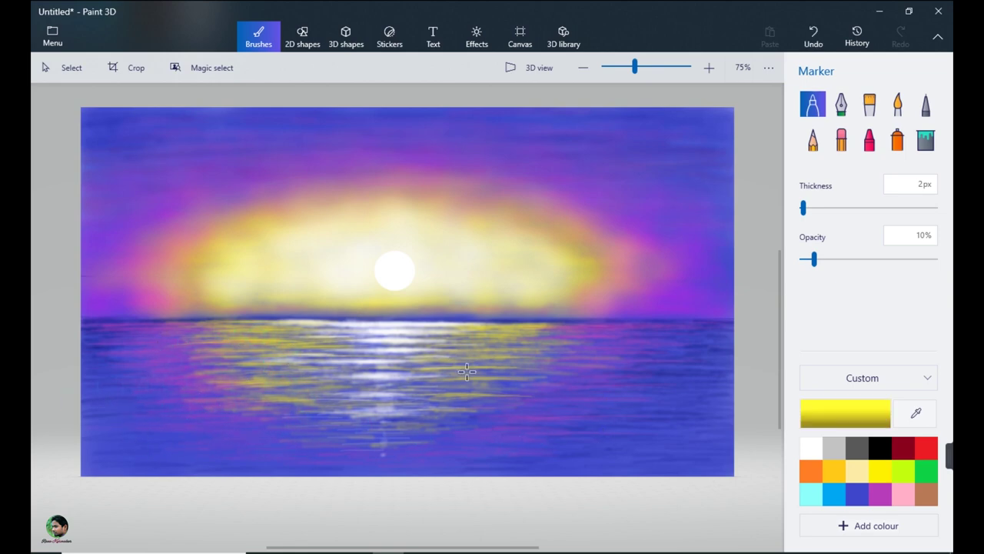
- Add a few more yellow ripple lines within the lower part of the sun's reflection
left_click_drag(374, 391, 308, 391)
left_click_drag(606, 389, 589, 389)
left_click_drag(114, 330, 128, 330)
left_click_drag(363, 394, 296, 401)
- Brighten the central reflection from the horizon downward with white Marker ripples at 28% opacity
left_click(811, 448)
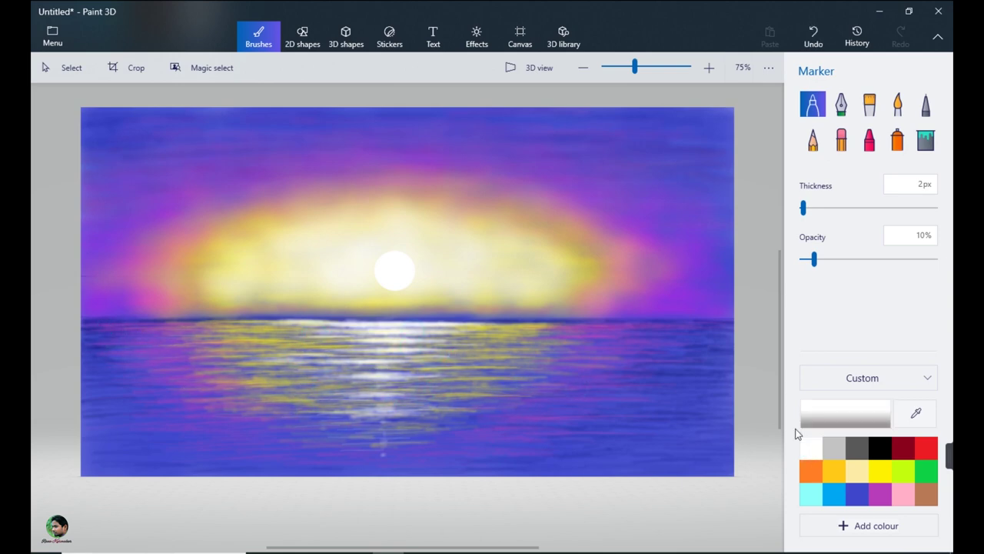
left_click_drag(815, 259, 838, 259)
mouse_move(338, 326)
left_mouse_down()
mouse_move(384, 323)
mouse_move(398, 341)
mouse_move(453, 351)
mouse_move(392, 368)
left_mouse_up()
mouse_move(433, 396)
left_mouse_down()
mouse_move(378, 395)
mouse_move(377, 413)
mouse_move(478, 412)
left_mouse_up()
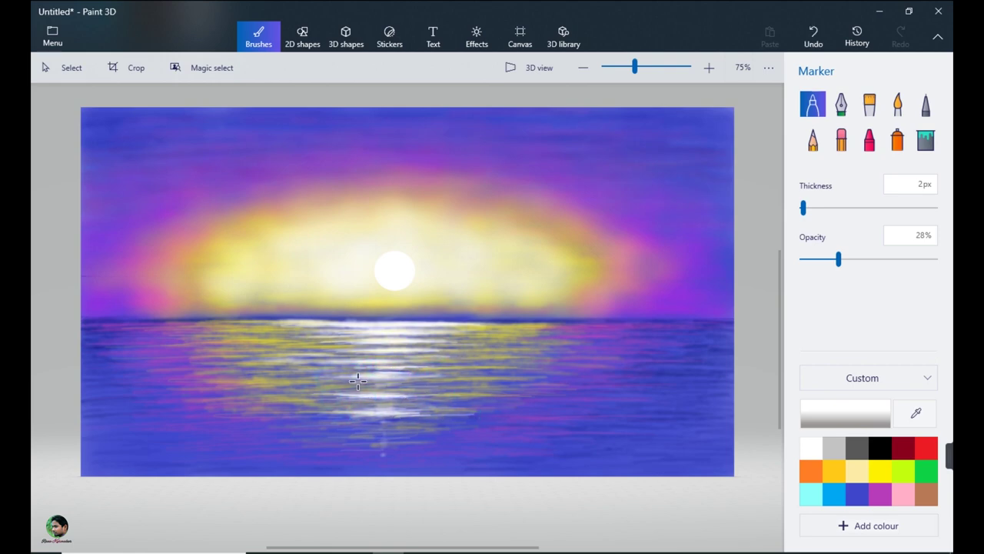
mouse_move(407, 343)
left_mouse_down()
mouse_move(304, 351)
mouse_move(439, 362)
mouse_move(392, 369)
mouse_move(456, 373)
mouse_move(401, 376)
mouse_move(406, 360)
mouse_move(420, 385)
mouse_move(376, 393)
mouse_move(396, 406)
mouse_move(391, 435)
mouse_move(414, 443)
mouse_move(415, 429)
mouse_move(385, 412)
left_mouse_up()
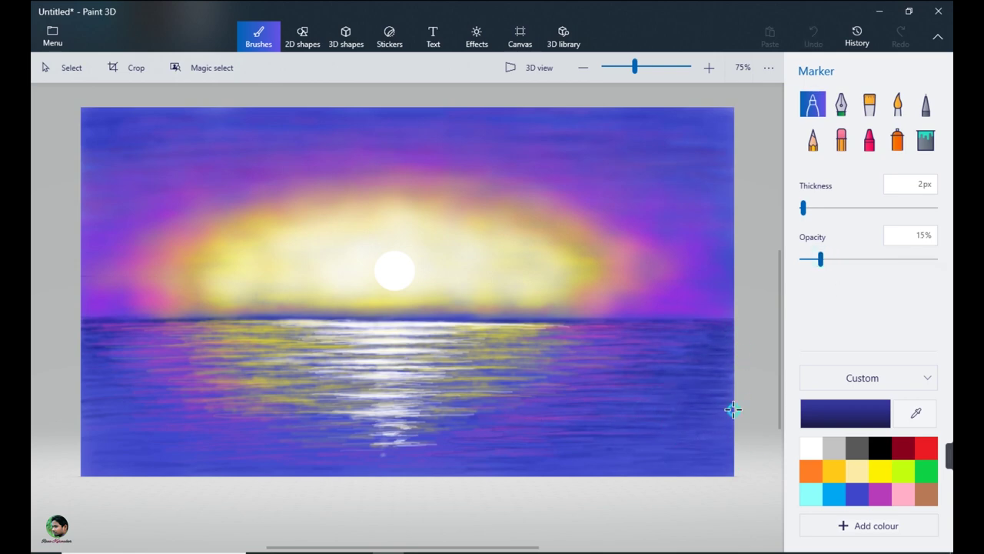
- Draw dark blue ripples at 15% opacity along the water's outer areas and add white strokes at the reflection's lower tip
left_click_drag(510, 459, 613, 471)
left_click_drag(648, 339, 712, 327)
left_click_drag(634, 446, 710, 443)
left_click_drag(688, 328, 666, 328)
mouse_move(85, 330)
left_mouse_down()
mouse_move(122, 329)
mouse_move(99, 338)
left_mouse_up()
key("ctrl+z")
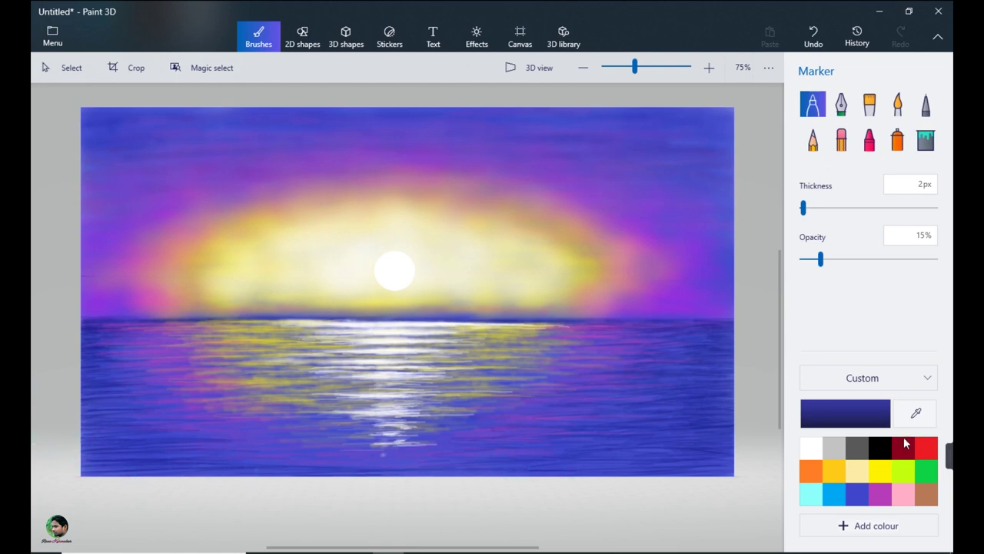
left_click(811, 447)
left_click_drag(382, 462, 390, 459)
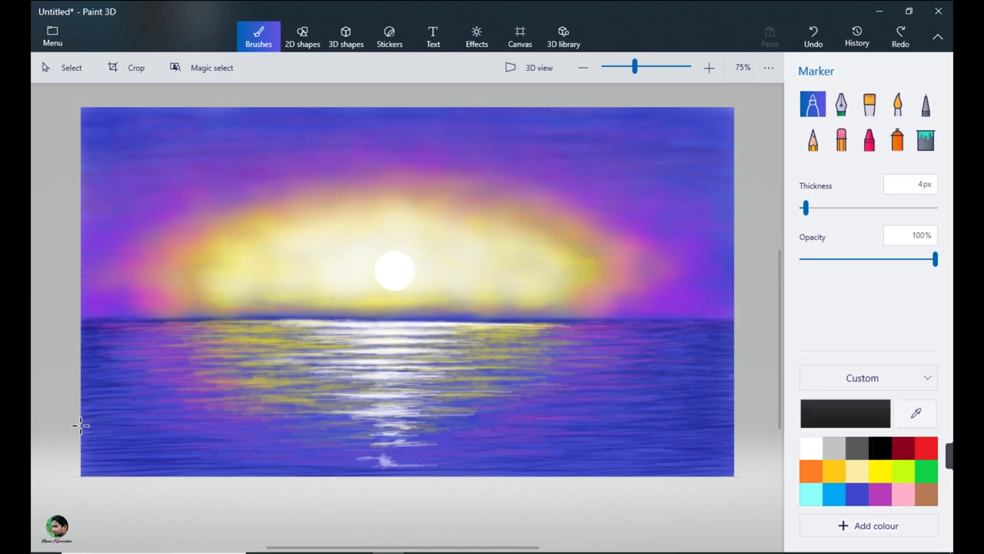
- Paint a solid black hill in the lower-left corner with the Marker at 100% opacity, filling it at 9 px, and reduce the thickness to 3 px
mouse_move(81, 423)
left_mouse_down()
mouse_move(228, 429)
mouse_move(413, 474)
mouse_move(89, 427)
mouse_move(229, 433)
mouse_move(99, 436)
mouse_move(93, 430)
mouse_move(224, 435)
left_mouse_up()
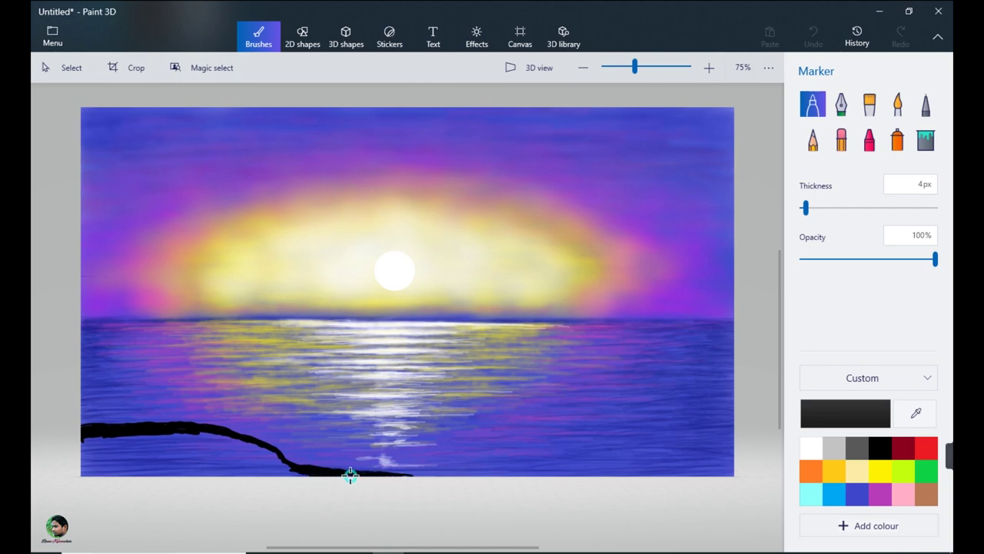
mouse_move(86, 436)
left_mouse_down()
mouse_move(85, 466)
mouse_move(94, 429)
mouse_move(103, 453)
mouse_move(150, 478)
mouse_move(124, 444)
mouse_move(133, 436)
mouse_move(178, 467)
mouse_move(175, 476)
mouse_move(297, 473)
mouse_move(199, 466)
mouse_move(187, 437)
mouse_move(220, 436)
mouse_move(207, 434)
mouse_move(178, 443)
mouse_move(201, 459)
mouse_move(242, 441)
mouse_move(249, 456)
mouse_move(269, 449)
mouse_move(290, 470)
left_mouse_up()
mouse_move(237, 448)
left_mouse_down()
mouse_move(280, 472)
mouse_move(259, 459)
mouse_move(222, 458)
mouse_move(221, 466)
mouse_move(259, 466)
mouse_move(234, 467)
mouse_move(230, 454)
mouse_move(281, 472)
mouse_move(218, 459)
mouse_move(248, 474)
left_mouse_up()
left_click_drag(179, 448, 279, 467)
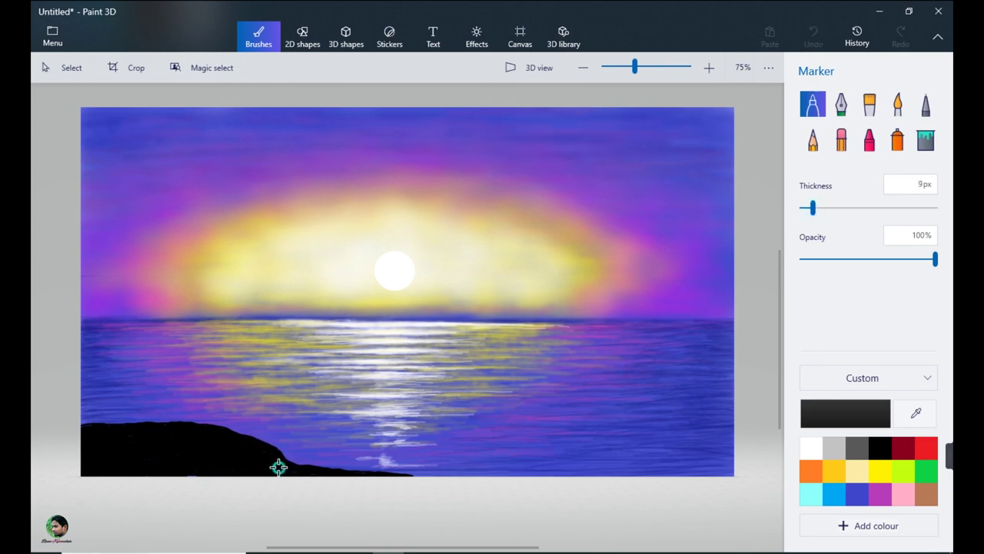
left_click_drag(210, 436, 128, 454)
left_click_drag(813, 208, 805, 213)
- Outline a leaning palm trunk rising from the hill with two black 3-point curves, and select the Fill tool
left_click(303, 36)
left_click(841, 118)
left_click_drag(223, 204, 180, 424)
left_click(813, 128)
left_click(825, 176)
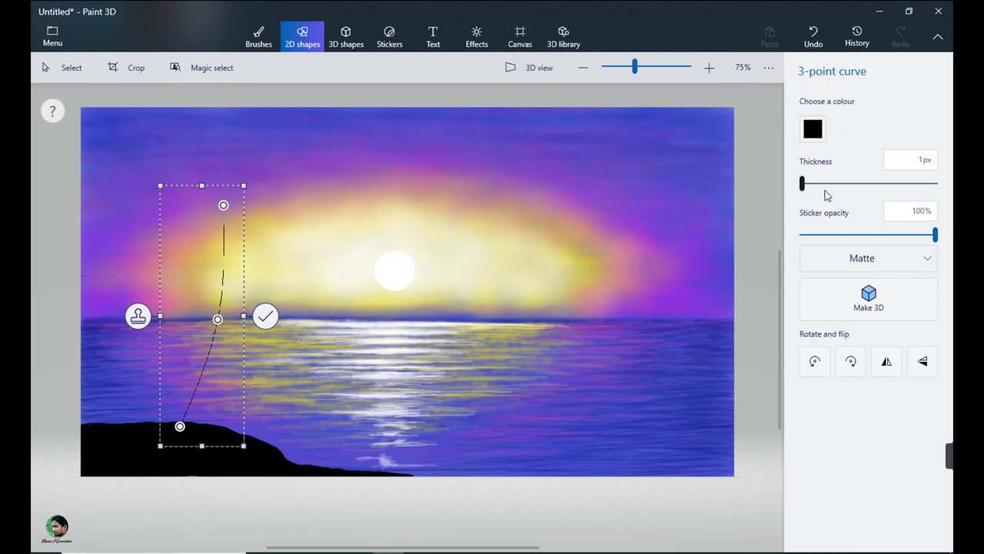
left_click(362, 330)
left_click_drag(228, 206, 195, 426)
left_click_drag(239, 316, 226, 326)
left_click_drag(228, 206, 226, 202)
left_click_drag(226, 325, 225, 321)
left_click(259, 36)
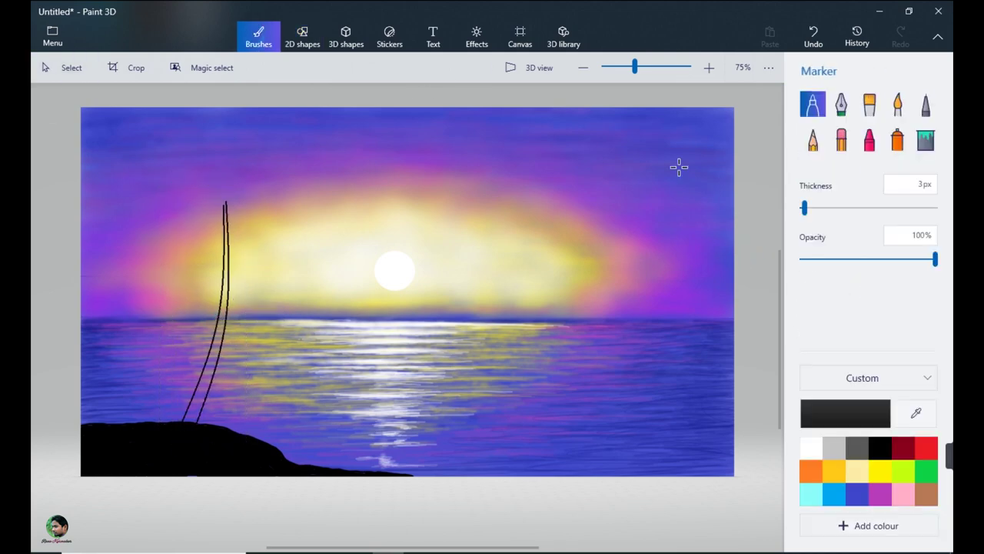
left_click(926, 139)
left_click(200, 392)
left_click(204, 380)
left_click(213, 354)
left_click(221, 331)
key("ctrl+z")
key("ctrl+z")
key("ctrl+z")
key("ctrl+z")
- Fill the inside of the palm trunk's outline with black
left_click(225, 269)
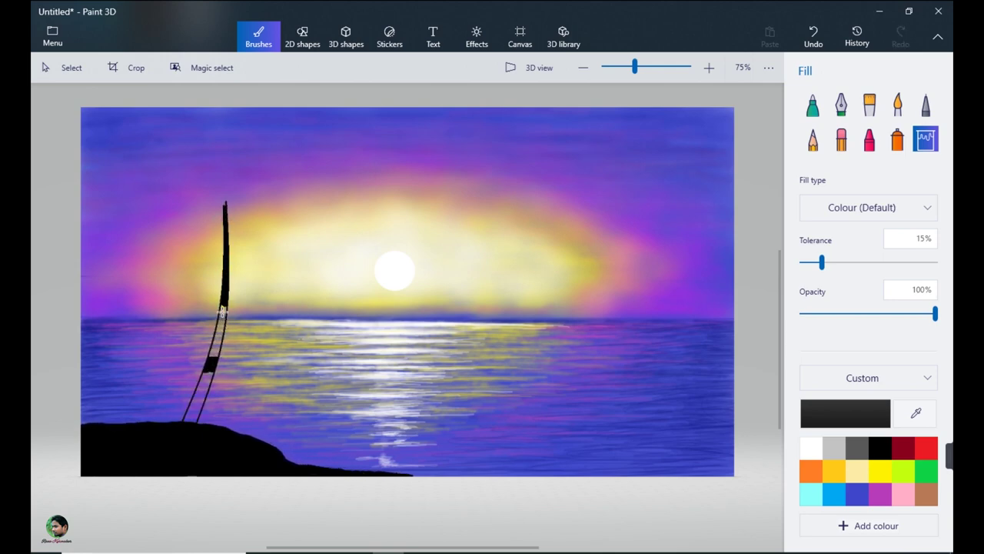
left_click(213, 350)
left_click(208, 366)
key("ctrl+z")
left_click(199, 393)
- Cover the remaining gaps in the palm trunk and its base with black Marker strokes
left_click(813, 105)
left_click_drag(191, 425, 193, 420)
left_click_drag(211, 375, 208, 383)
mouse_move(217, 344)
left_mouse_down()
mouse_move(205, 390)
mouse_move(211, 354)
left_mouse_up()
left_click_drag(198, 414, 184, 423)
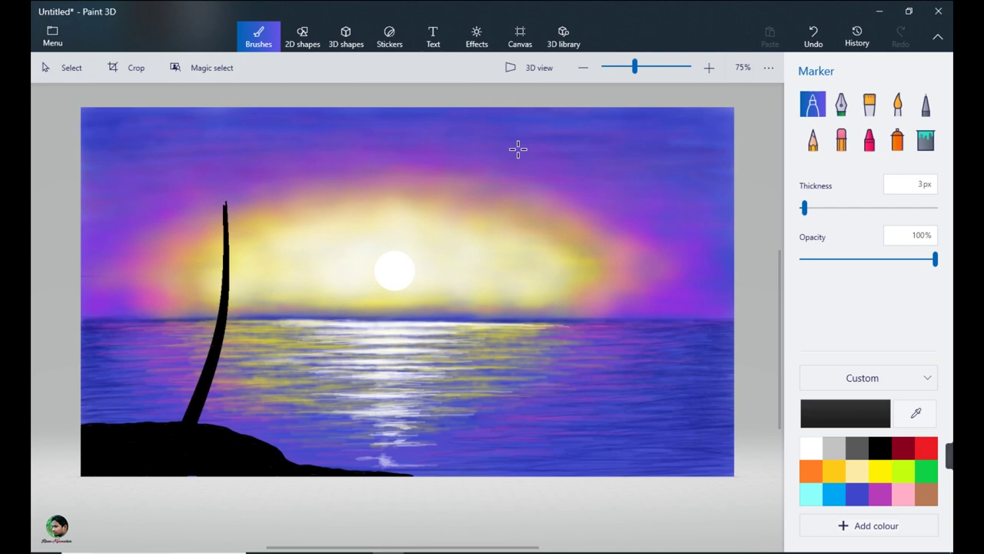
- Draw a steeply drooping palm frond right of the trunk's tip, using a 3-point curve as its spine and black Marker leaflets
left_click(302, 36)
left_click(841, 118)
mouse_move(226, 204)
left_mouse_down()
mouse_move(264, 292)
mouse_move(262, 284)
left_mouse_up()
left_click(712, 172)
left_click(258, 36)
left_click_drag(233, 221, 250, 248)
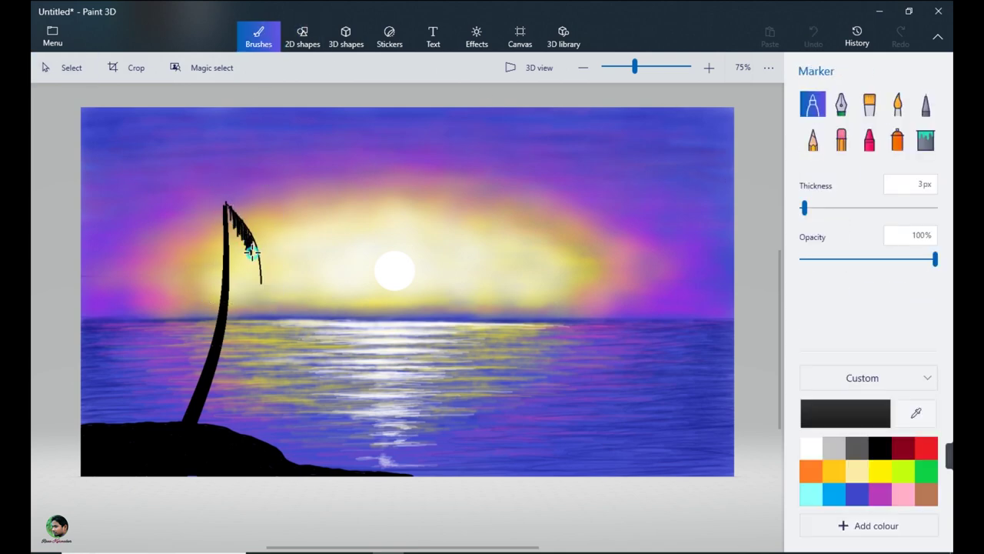
left_click_drag(259, 282, 232, 211)
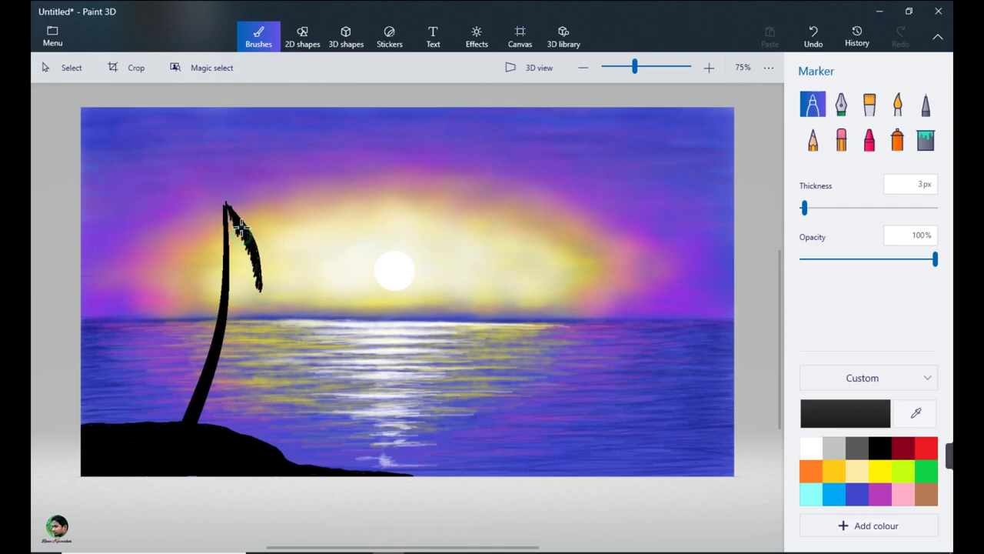
left_click_drag(258, 267, 259, 286)
- Draw a second, flatter frond arching right from the trunk's tip with a 3-point curve and Marker leaflets
left_click(302, 36)
left_click(840, 119)
left_click_drag(226, 204, 302, 231)
left_click(306, 30)
left_click(258, 37)
mouse_move(230, 204)
left_mouse_down()
mouse_move(279, 215)
mouse_move(286, 229)
left_mouse_up()
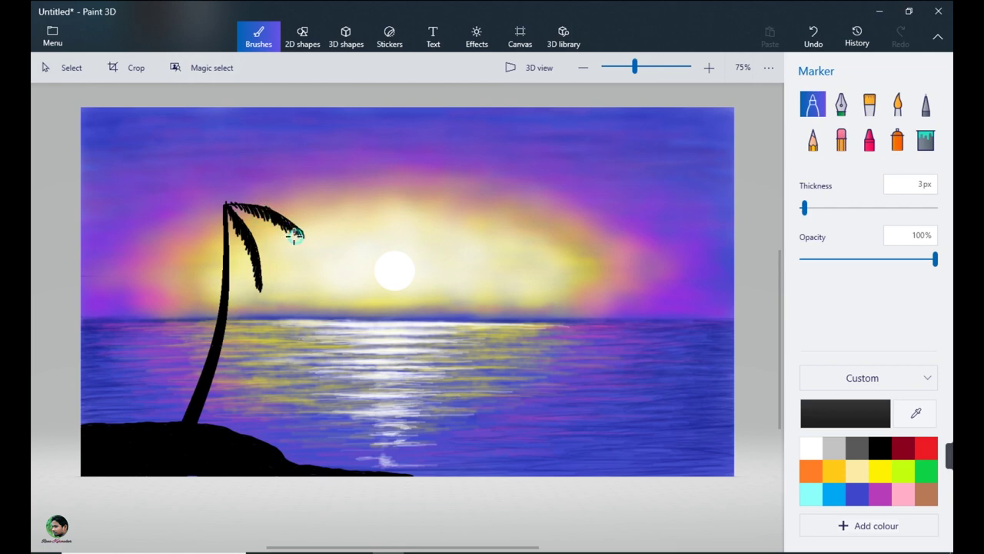
- Draw a frond reaching up and right from the trunk's tip, with leaflets on both sides of its curved spine
left_click(302, 36)
left_click_drag(226, 204, 299, 153)
left_click(760, 132)
left_click(259, 36)
left_click_drag(237, 192, 282, 165)
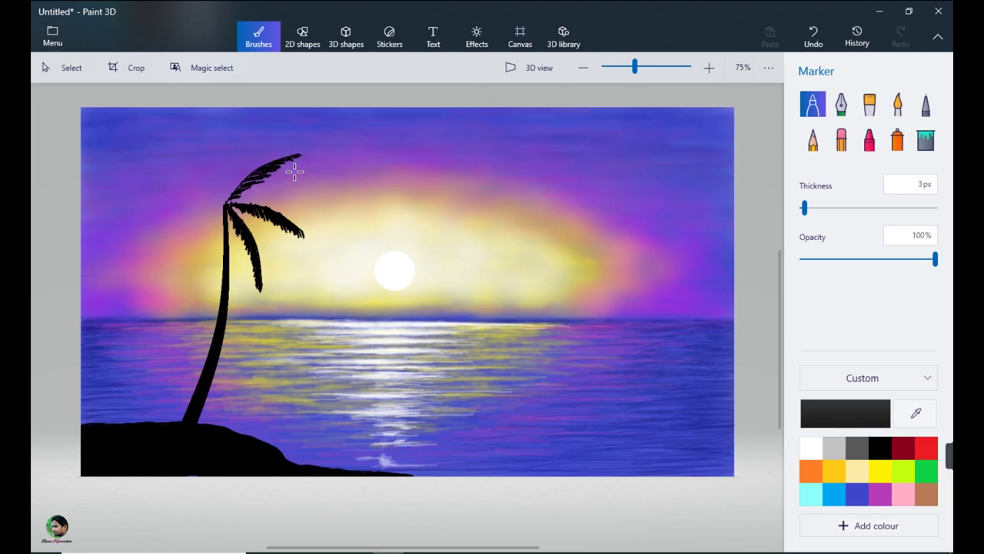
left_click_drag(231, 201, 244, 172)
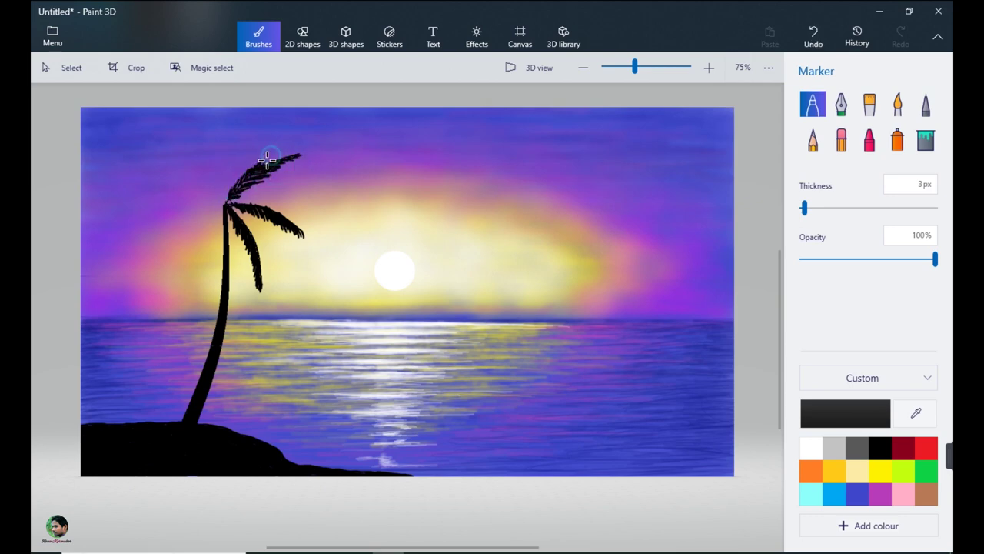
- Draw two fronds left of the trunk's tip, one pointing up and left and one arching outward, with black leaflets
mouse_move(225, 207)
left_mouse_down()
mouse_move(230, 191)
mouse_move(171, 162)
mouse_move(171, 153)
left_mouse_up()
left_click(303, 36)
mouse_move(188, 187)
left_mouse_down()
mouse_move(204, 157)
mouse_move(209, 183)
mouse_move(172, 158)
mouse_move(211, 198)
mouse_move(149, 200)
mouse_move(190, 187)
mouse_move(152, 211)
left_mouse_up()
left_click(258, 36)
left_click(296, 36)
mouse_move(188, 187)
left_mouse_down()
mouse_move(152, 211)
mouse_move(219, 200)
mouse_move(163, 209)
left_mouse_up()
left_click(259, 36)
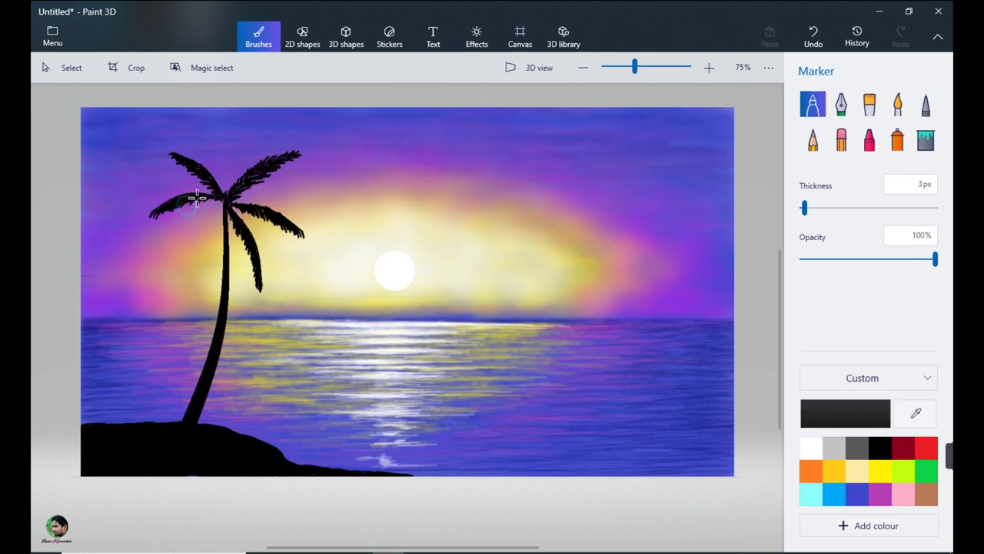
- Draw a frond drooping down and left from the trunk's tip with a bent 3-point curve and dense Marker leaflets
left_click(302, 36)
left_click(841, 119)
left_click_drag(223, 206, 170, 266)
mouse_move(198, 236)
left_mouse_down()
mouse_move(188, 224)
mouse_move(215, 211)
left_mouse_up()
left_click(268, 233)
left_click(258, 37)
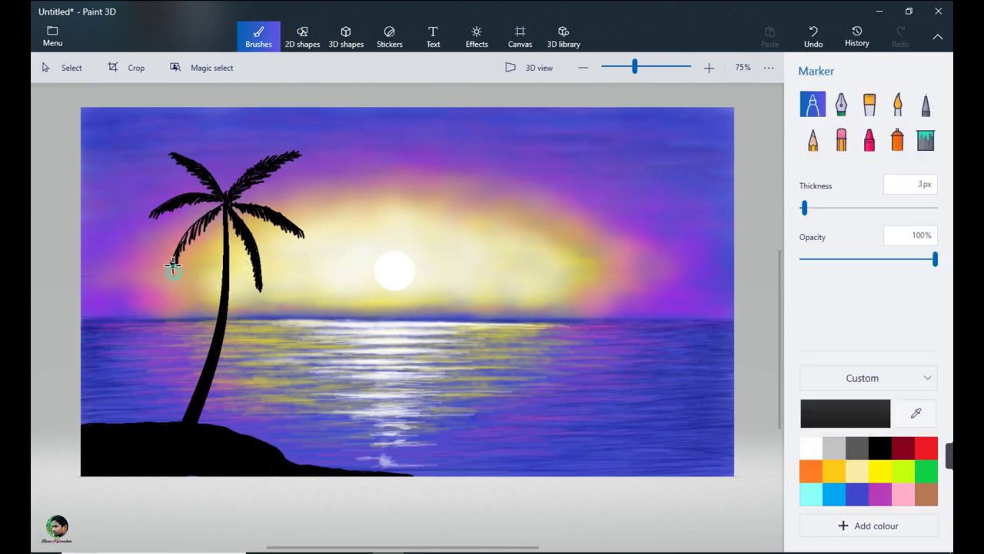
left_click_drag(179, 262, 196, 228)
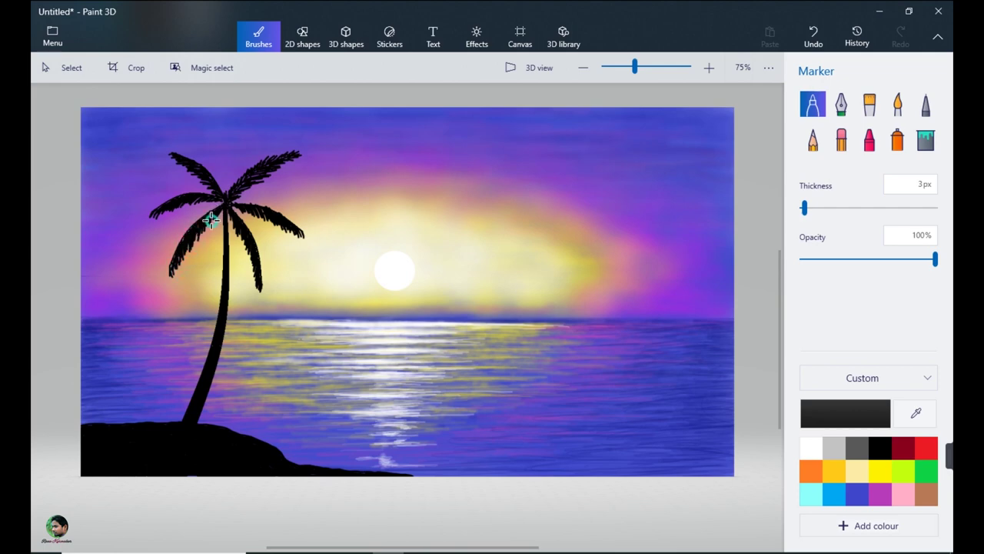
- Draw an upright frond at the top of the palm with a curved spine and black leaflets
key("s")
mouse_move(235, 127)
left_mouse_down()
mouse_move(225, 187)
mouse_move(238, 132)
mouse_move(227, 185)
mouse_move(220, 142)
mouse_move(225, 187)
mouse_move(235, 136)
mouse_move(225, 193)
left_mouse_up()
key("Return")
key("b")
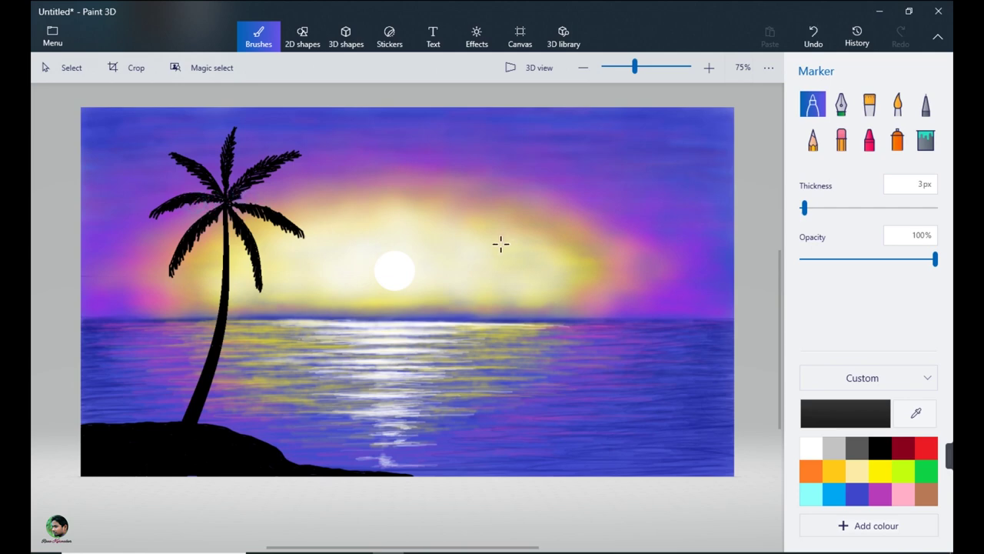
- Draw three small dark birds in the sky above the sun with the Marker at 2 px
left_click(804, 210)
left_click_drag(448, 163, 458, 161)
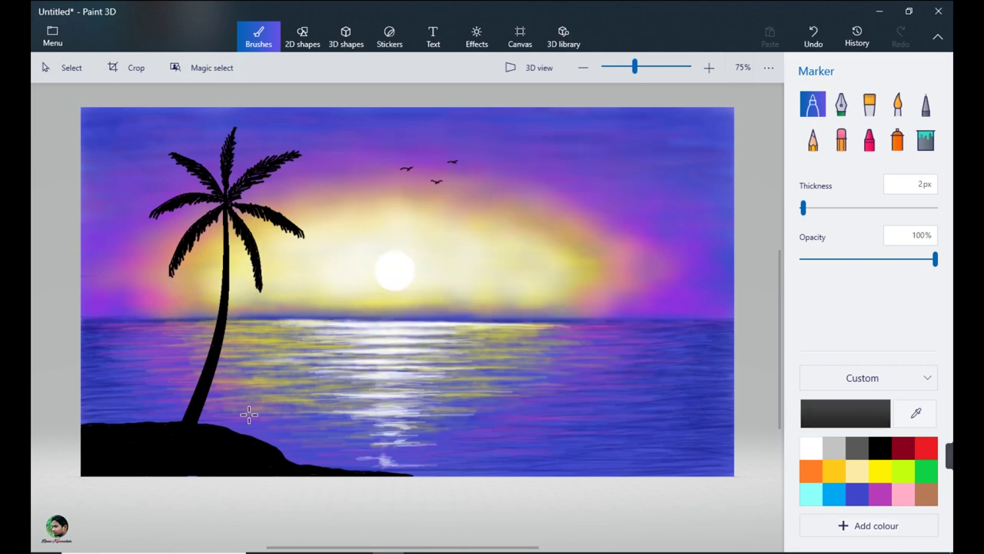
- Draw thin grey rock contours down the hill's right slope and black grass around the palm's base and along the hilltop
left_click_drag(259, 443, 266, 448)
left_click_drag(270, 446, 282, 457)
left_click_drag(306, 463, 327, 470)
mouse_move(245, 439)
left_mouse_down()
mouse_move(272, 450)
mouse_move(244, 439)
mouse_move(243, 448)
mouse_move(284, 468)
mouse_move(248, 456)
mouse_move(247, 464)
mouse_move(308, 468)
left_mouse_up()
mouse_move(209, 439)
left_mouse_down()
mouse_move(223, 440)
mouse_move(203, 416)
left_mouse_up()
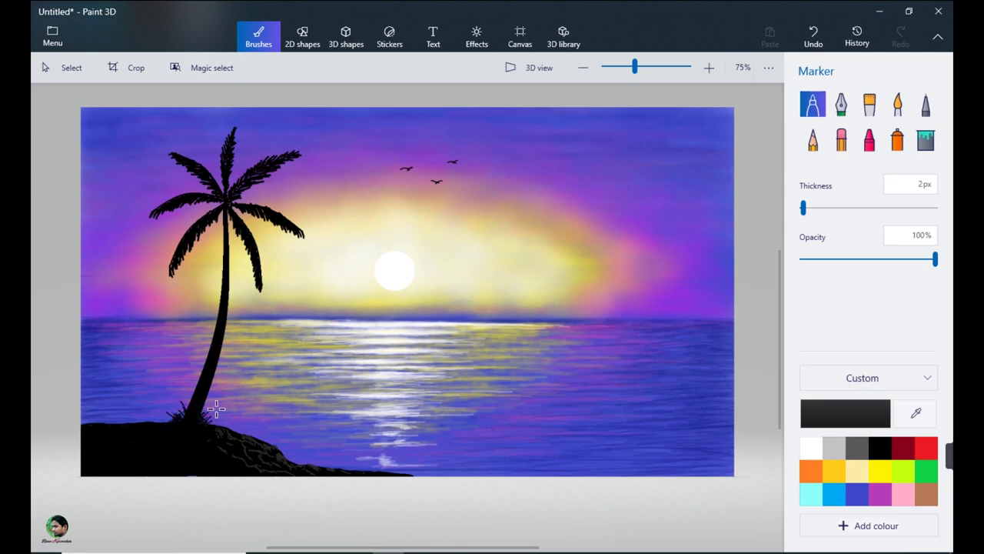
mouse_move(102, 422)
left_mouse_down()
mouse_move(147, 420)
mouse_move(177, 433)
left_mouse_up()
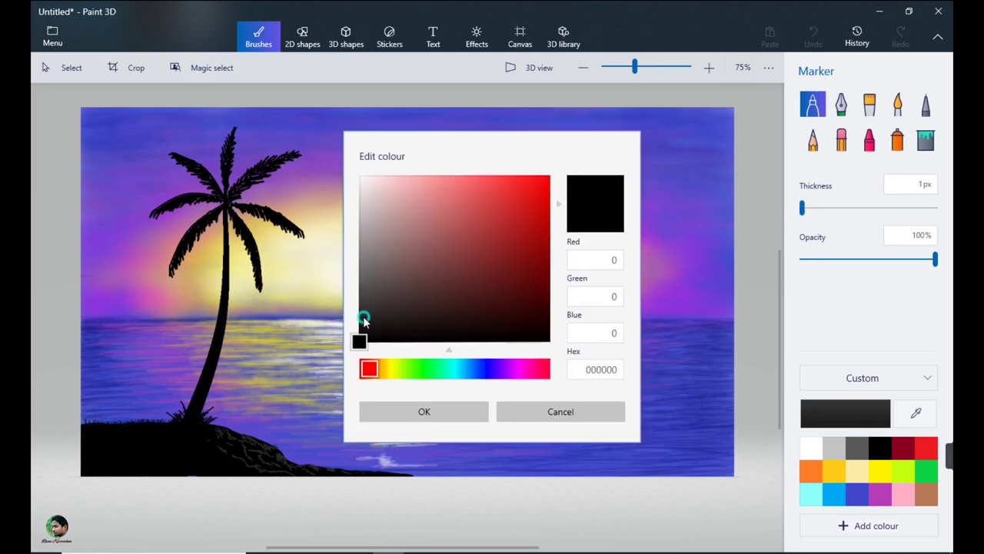
- Mix a very dark grey and draw 1 px rock contour lines across the hill's lower left part
left_click(363, 313)
left_click(424, 412)
mouse_move(189, 455)
left_mouse_down()
mouse_move(235, 468)
mouse_move(161, 461)
left_mouse_up()
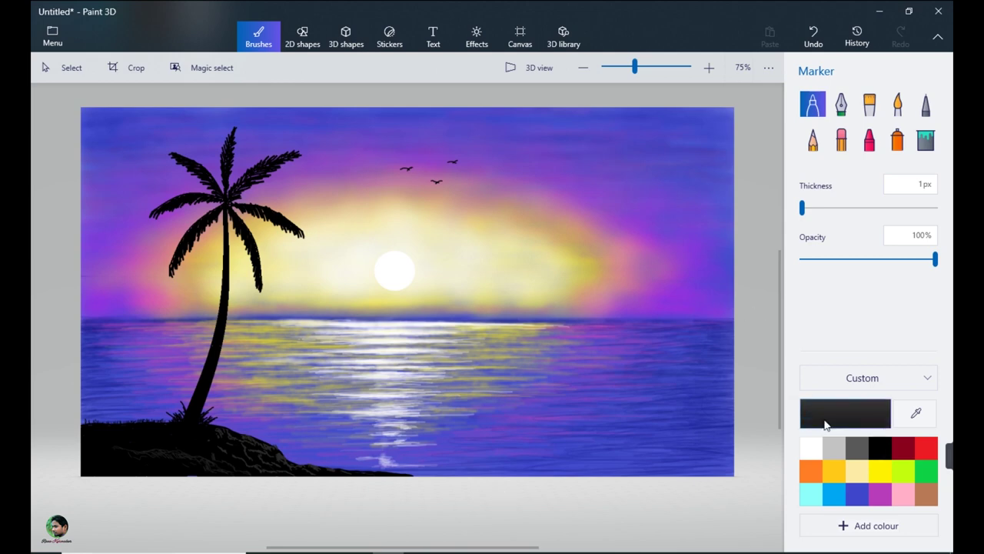
- Refine the palm fronds with extra 1 px black leaflet strokes along their edges and tips
mouse_move(254, 216)
left_mouse_down()
mouse_move(292, 233)
mouse_move(239, 236)
mouse_move(257, 285)
left_mouse_up()
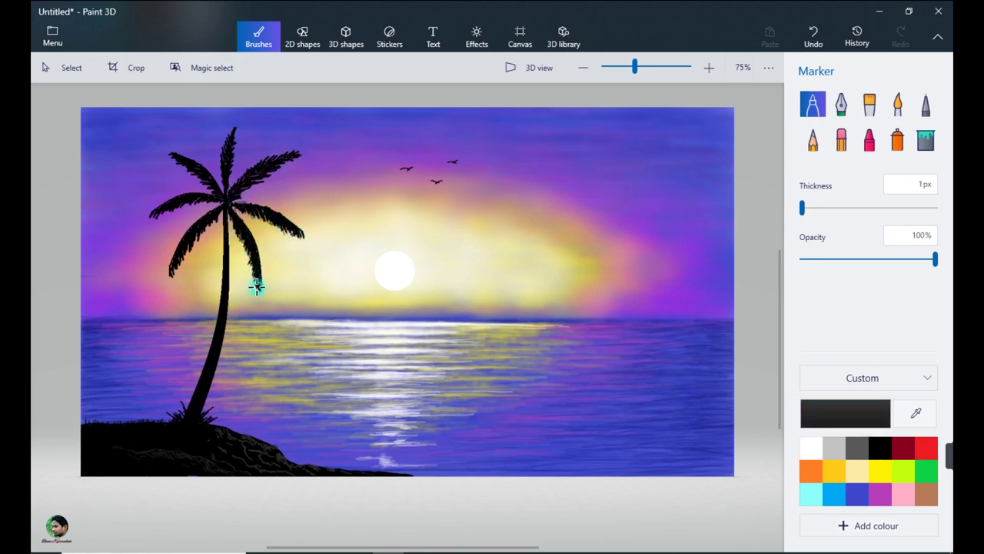
left_click_drag(209, 227, 183, 259)
left_click_drag(206, 202, 150, 218)
left_click_drag(237, 198, 296, 154)
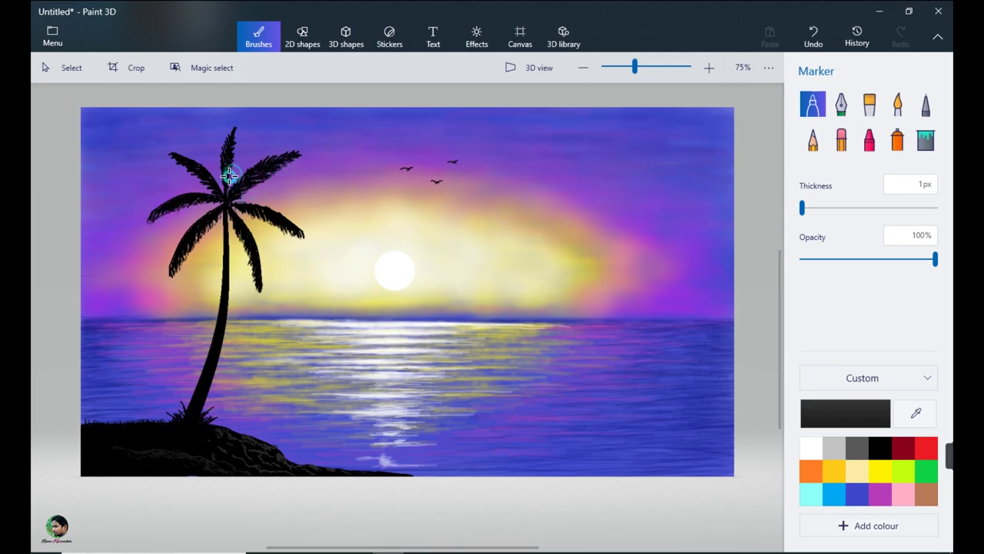
left_click_drag(232, 152, 236, 129)
left_click_drag(220, 177, 229, 129)
mouse_move(207, 185)
left_mouse_down()
mouse_move(175, 156)
mouse_move(203, 185)
left_mouse_up()
left_click(256, 176)
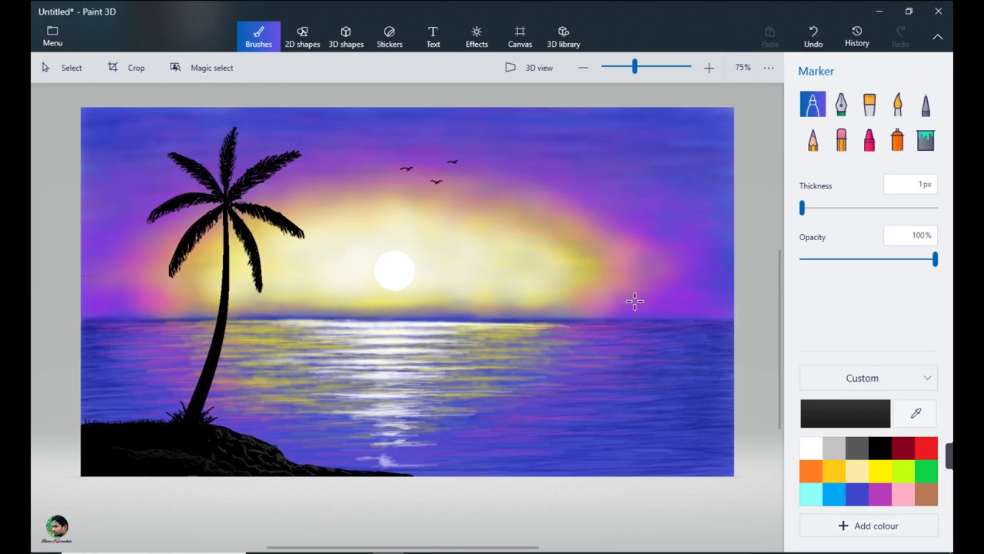
- Sign the painting in black in the canvas's lower-right corner with the Pixel pen at 1 px
left_click(709, 67)
left_click(709, 68)
left_click_drag(780, 354, 780, 398)
left_click_drag(417, 548, 536, 549)
left_click(926, 104)
left_click(465, 412)
left_click_drag(615, 424, 617, 444)
left_click_drag(614, 425, 630, 444)
left_click_drag(637, 439, 661, 419)
left_click_drag(663, 437, 677, 435)
left_click(583, 68)
left_click(584, 68)
left_click_drag(615, 547, 455, 541)
left_click_drag(781, 351, 783, 334)
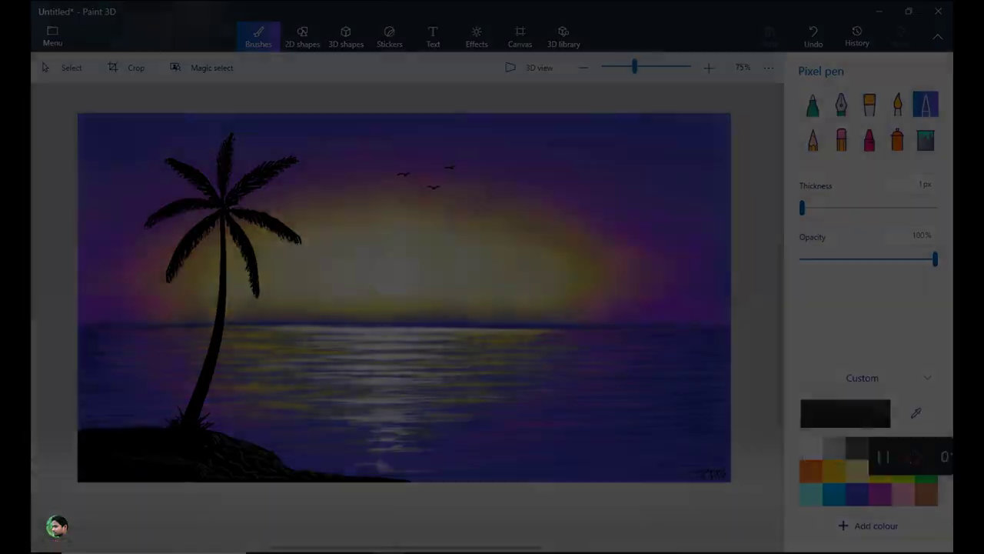